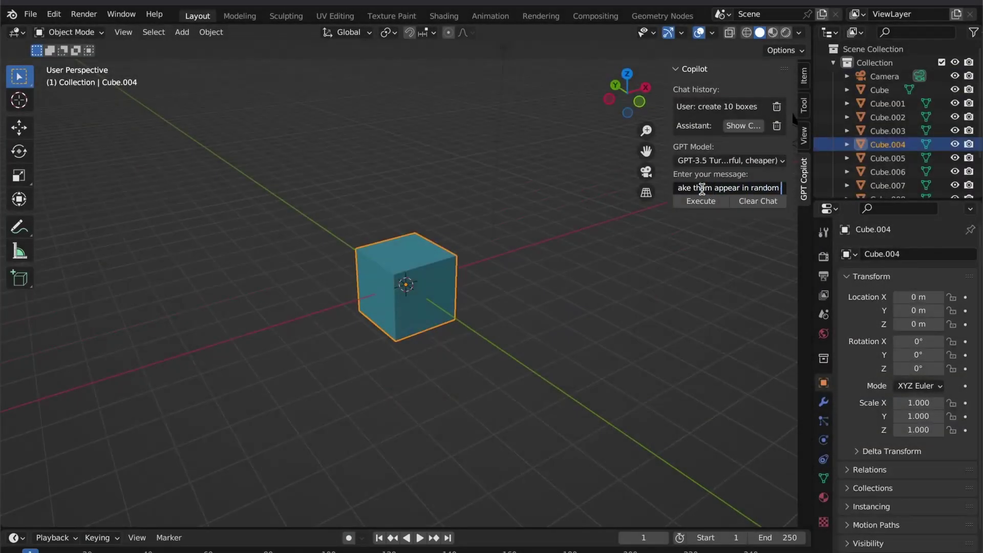
Start a follow-up Copilot message asking to colour the cubes, beginning with 'color a'
click(709, 225)
text(color a)
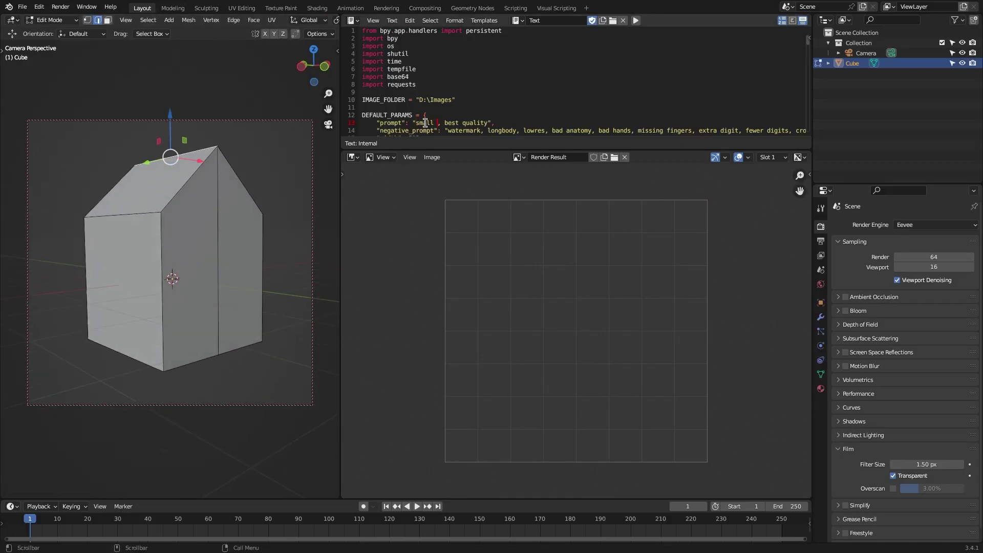
Render with F12 to generate the AI image of the small white house
key(F12)
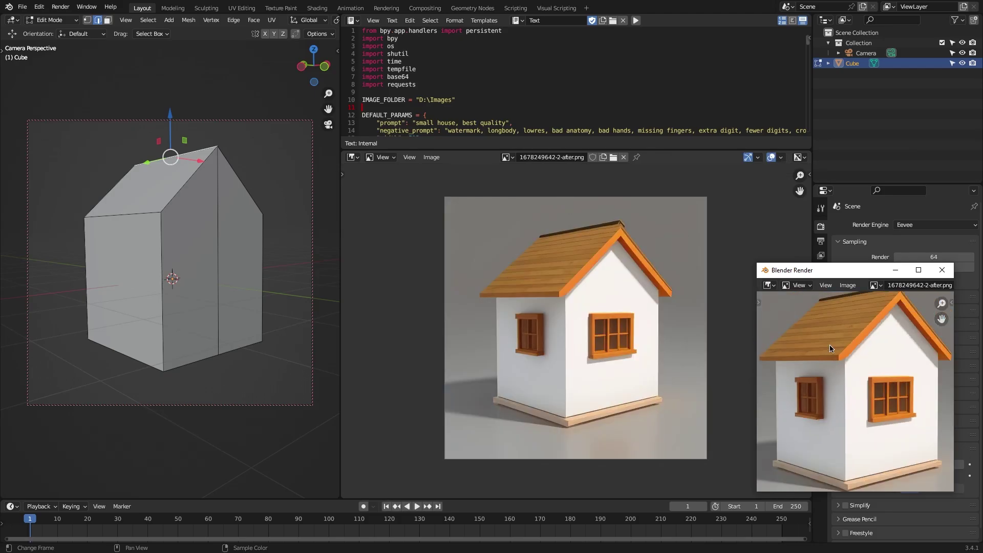
scroll(830, 349, up, 1)
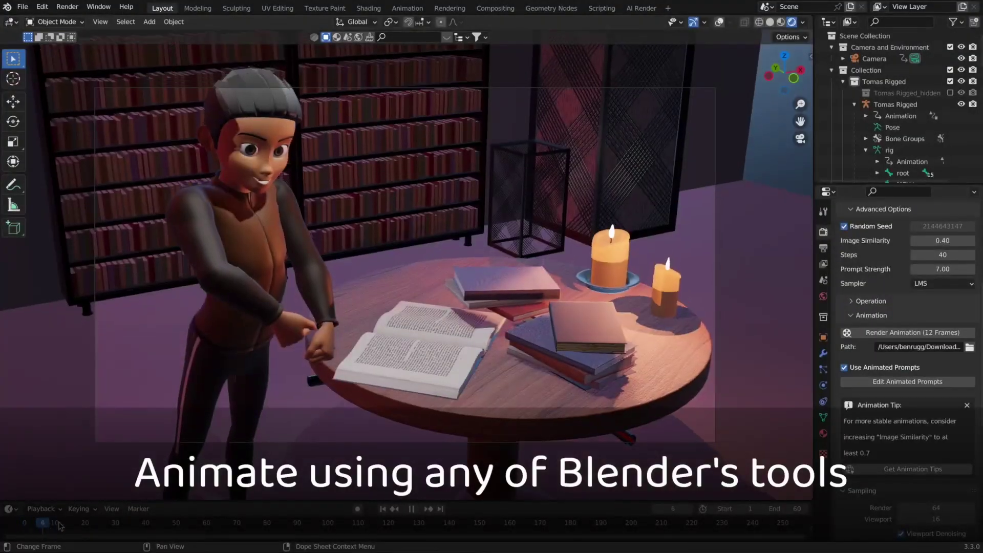
Scrub to frame 58, start Render Animation, then set white point 132 with multiply blending
drag(60, 526, 205, 524)
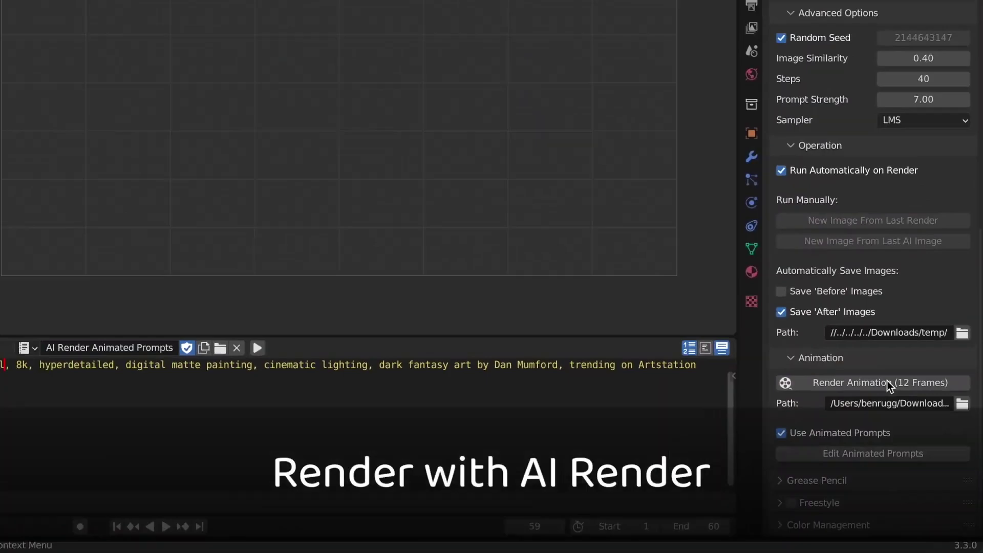
click(916, 433)
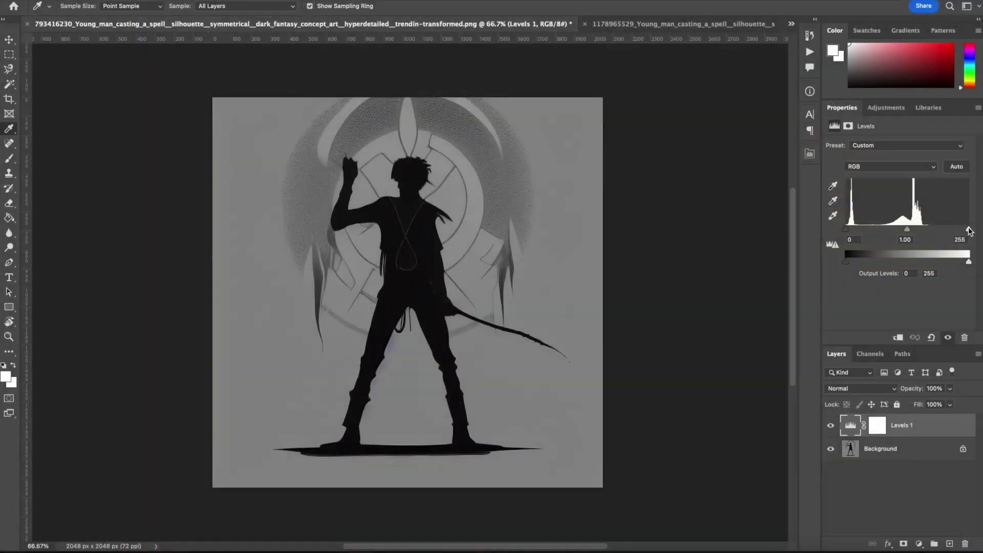
drag(937, 230, 909, 232)
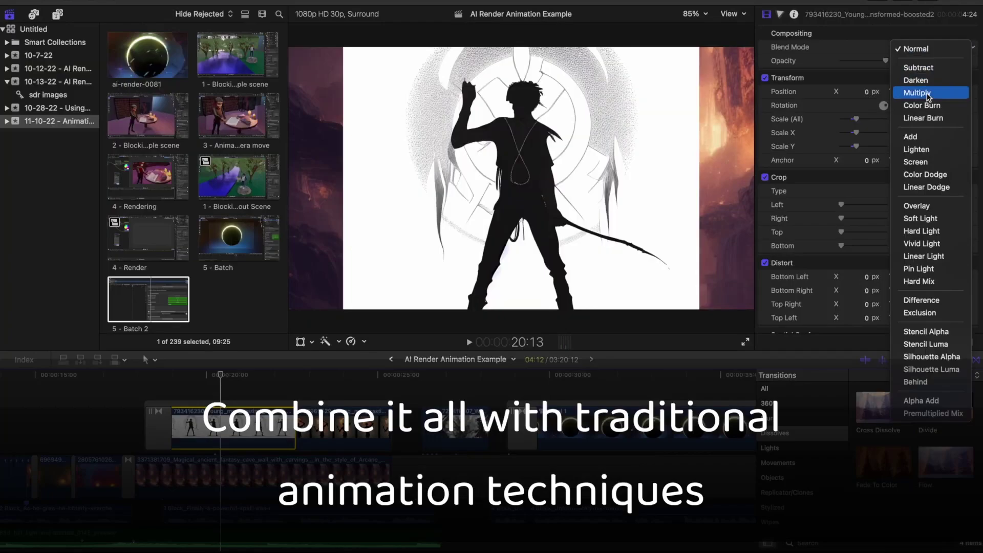
click(928, 94)
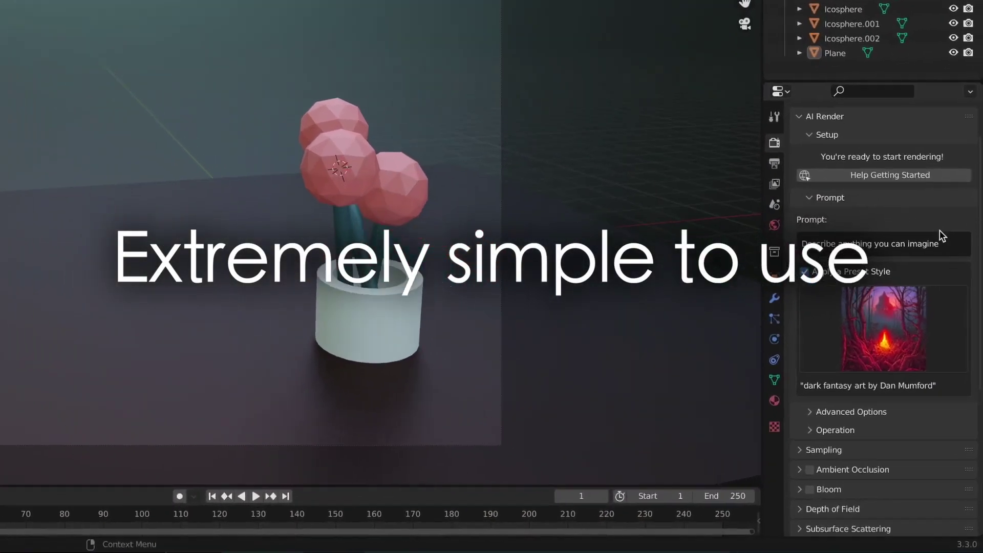
Enter the AI Render prompt 'Flowers on a table' and view the generated flower image
click(941, 238)
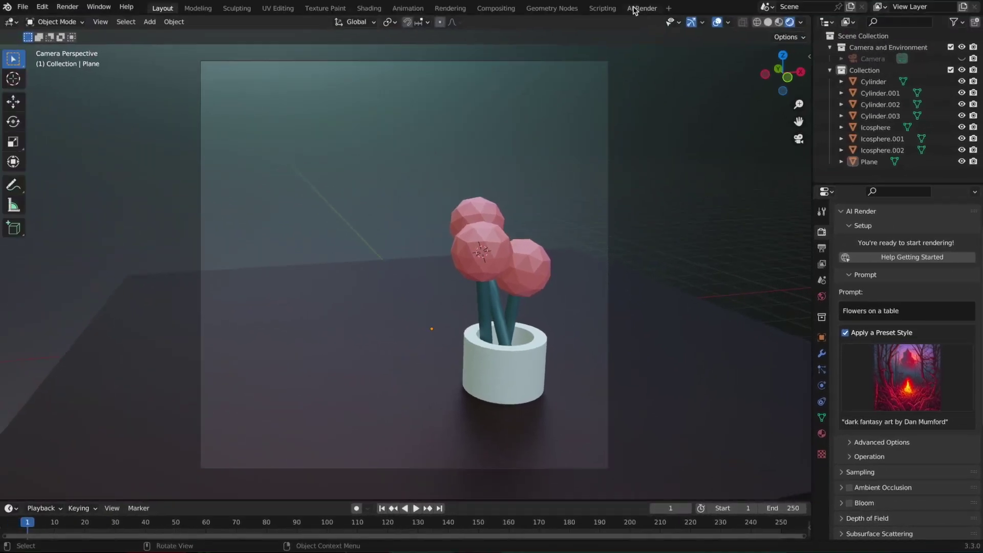
click(640, 8)
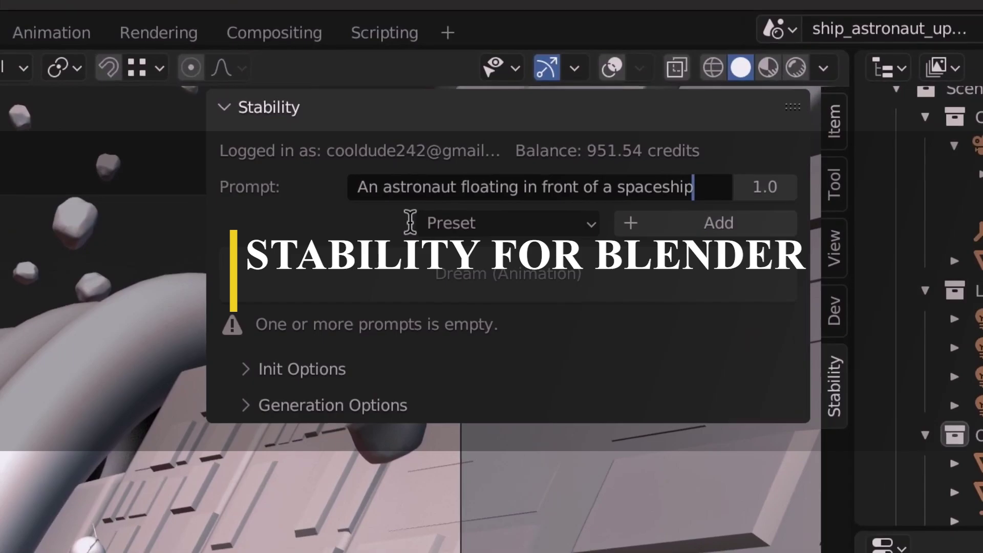
Confirm the astronaut prompt, add the Concept Art preset, and run Dream (Animation)
key(Return)
click(494, 203)
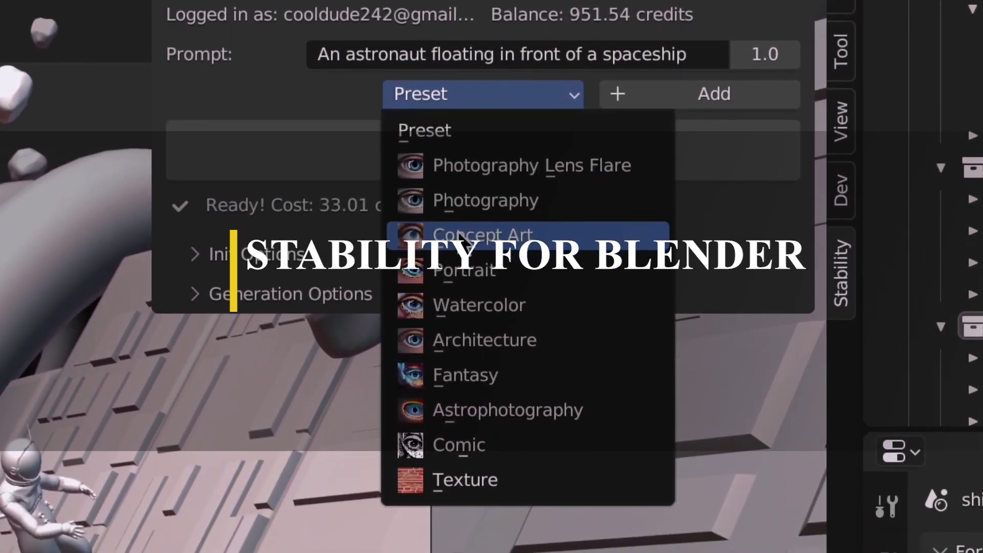
click(461, 304)
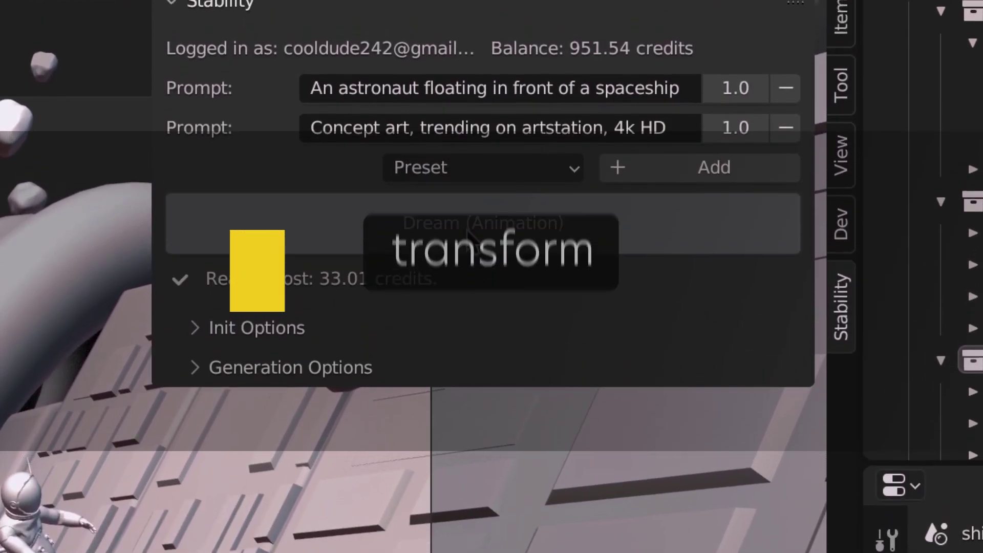
click(465, 209)
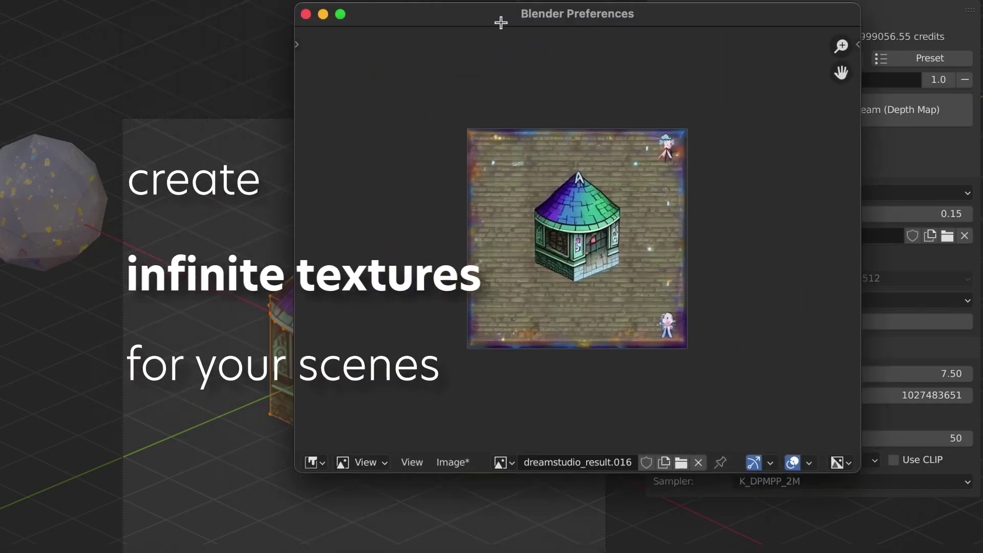
drag(501, 22, 717, 55)
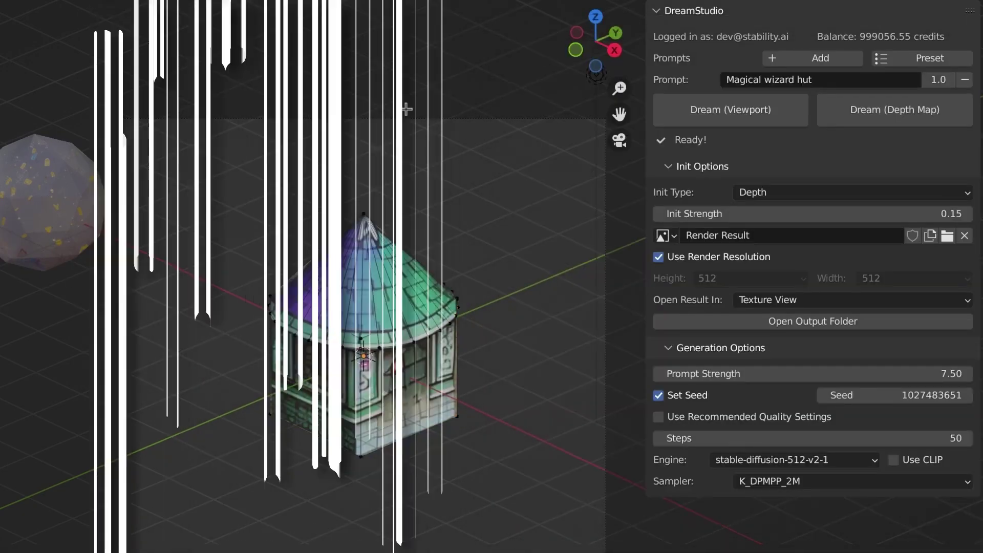
scroll(402, 105, up, 5)
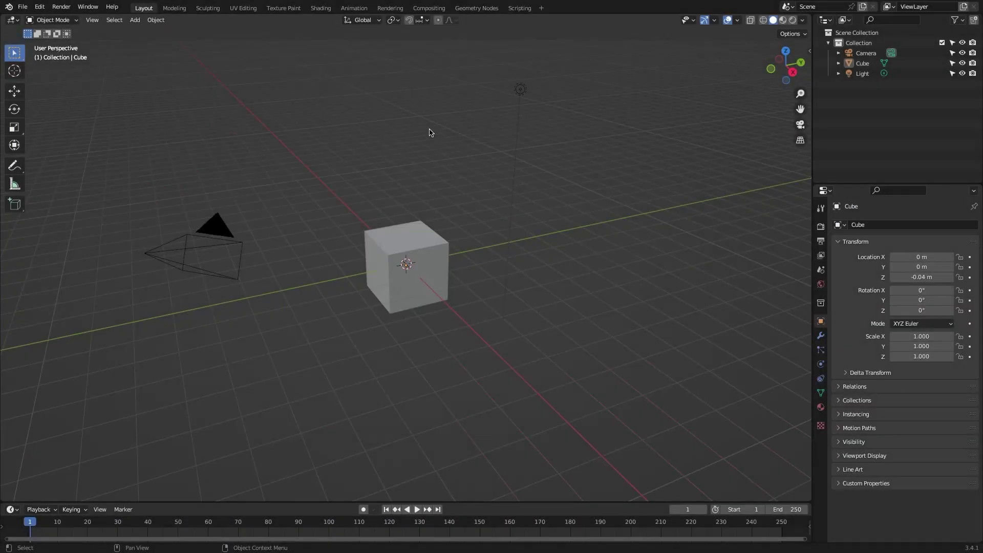
In the Stability sidebar tab, add the Watercolor preset and set Init Type to Text Prompt Only
key(n)
click(804, 151)
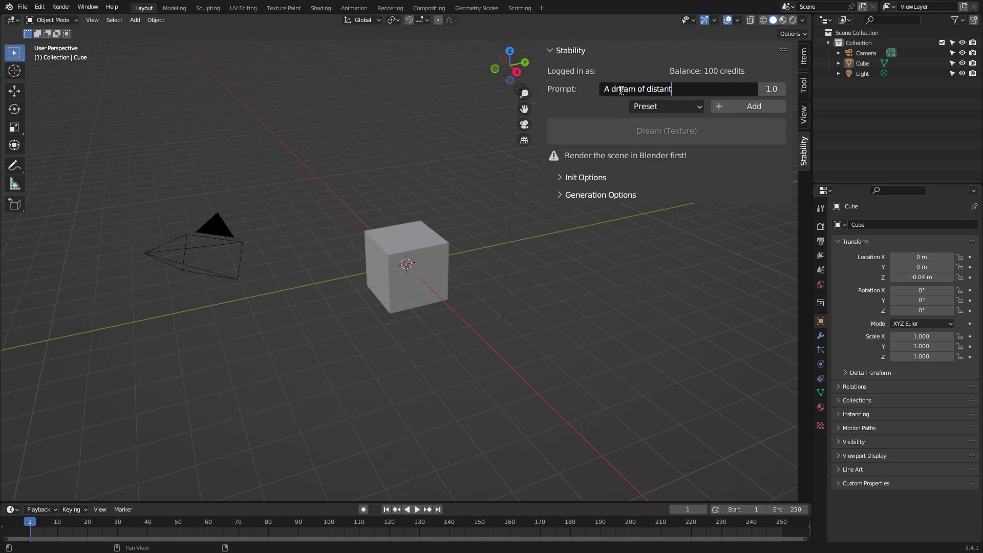
click(700, 107)
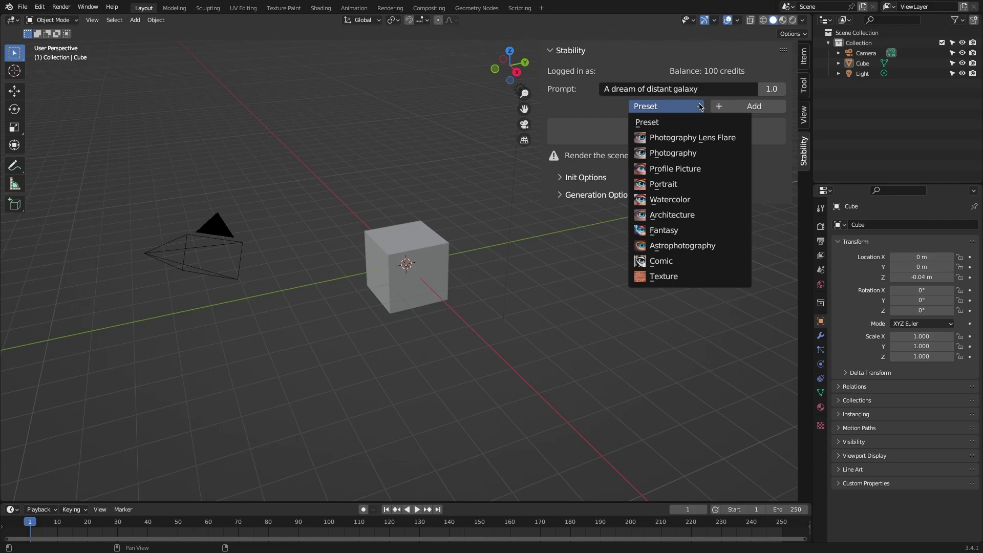
click(675, 206)
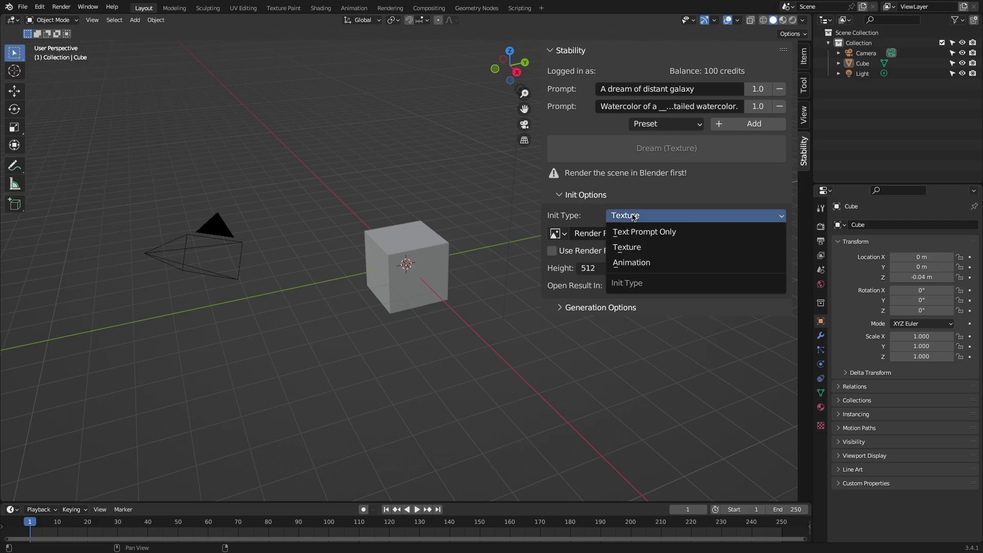
click(636, 261)
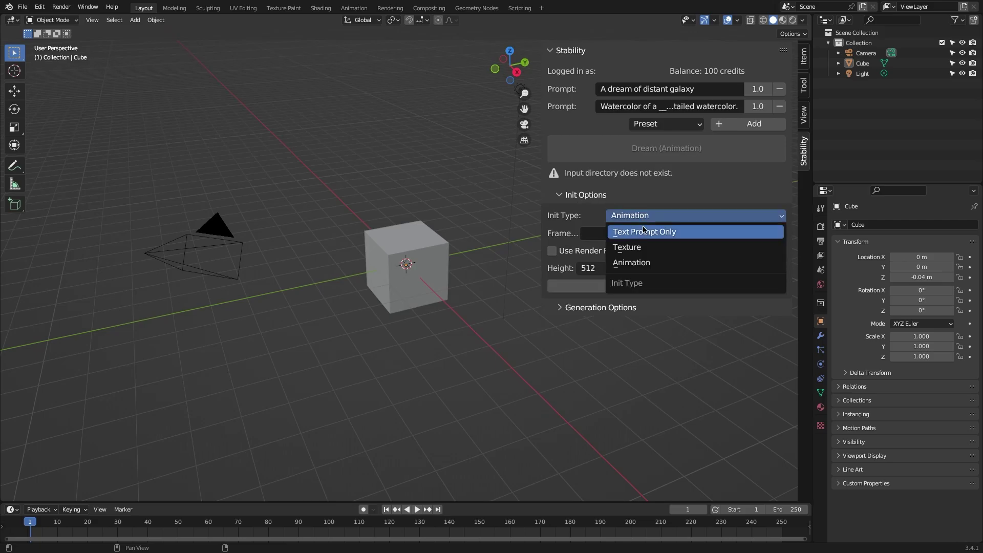
click(643, 231)
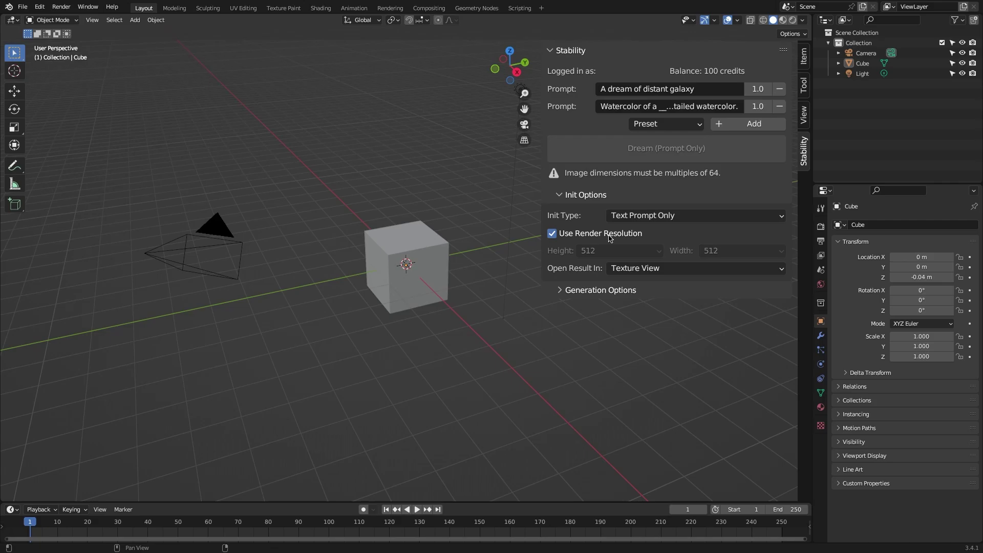
Keep 512 height, Texture View, GENERATE_512_2_1 engine and K_DPMPP_2S_ANCESTRAL sampler, then Dream
click(645, 251)
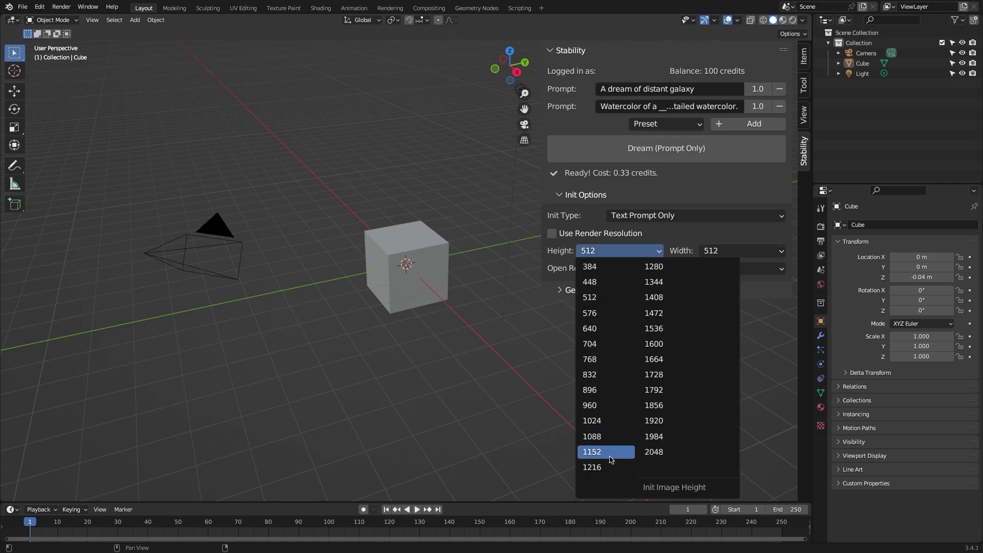
click(635, 268)
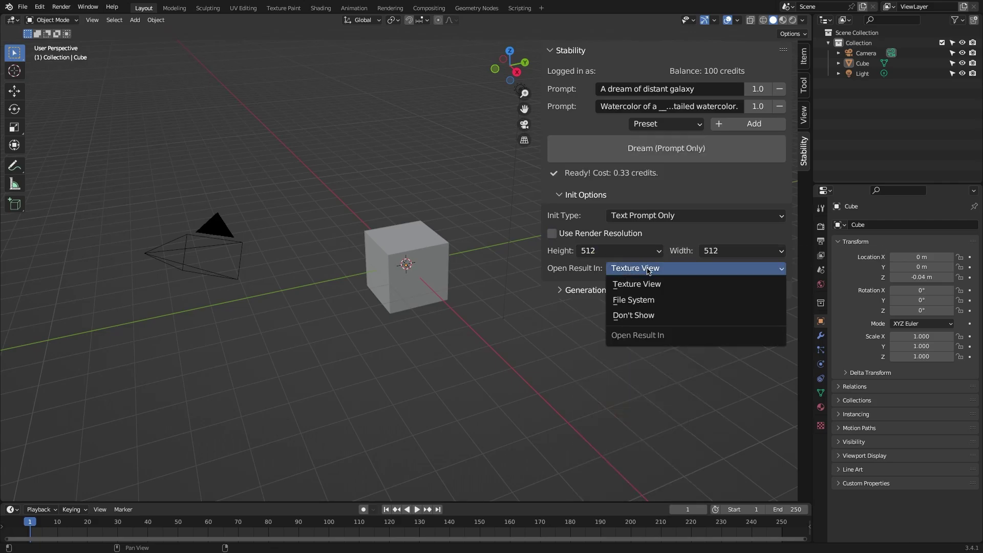
click(601, 290)
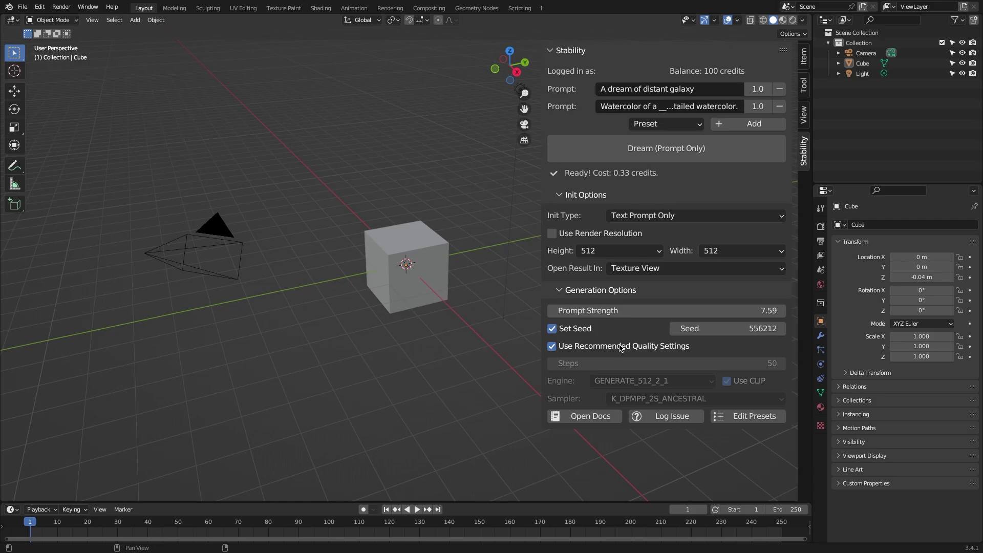
click(650, 381)
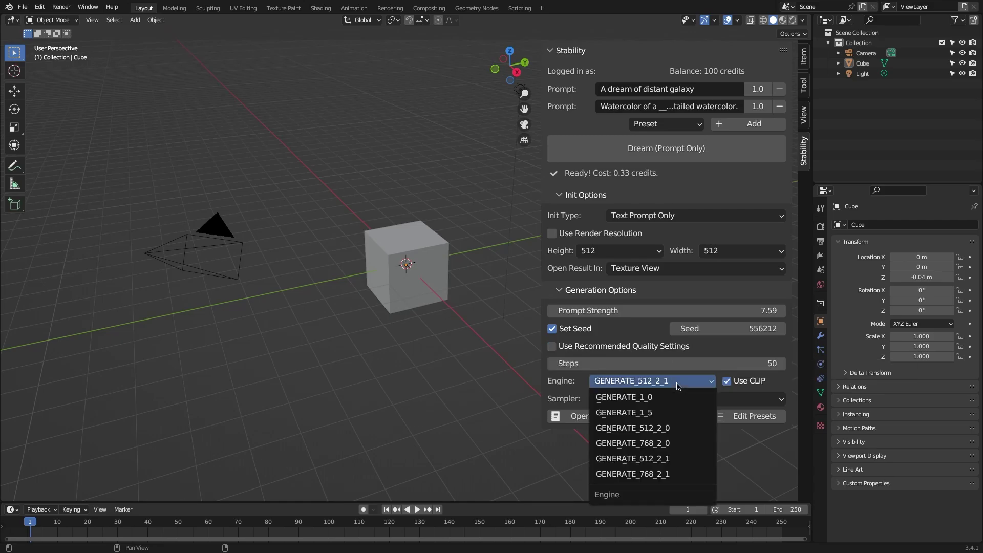
click(650, 380)
click(660, 398)
click(659, 394)
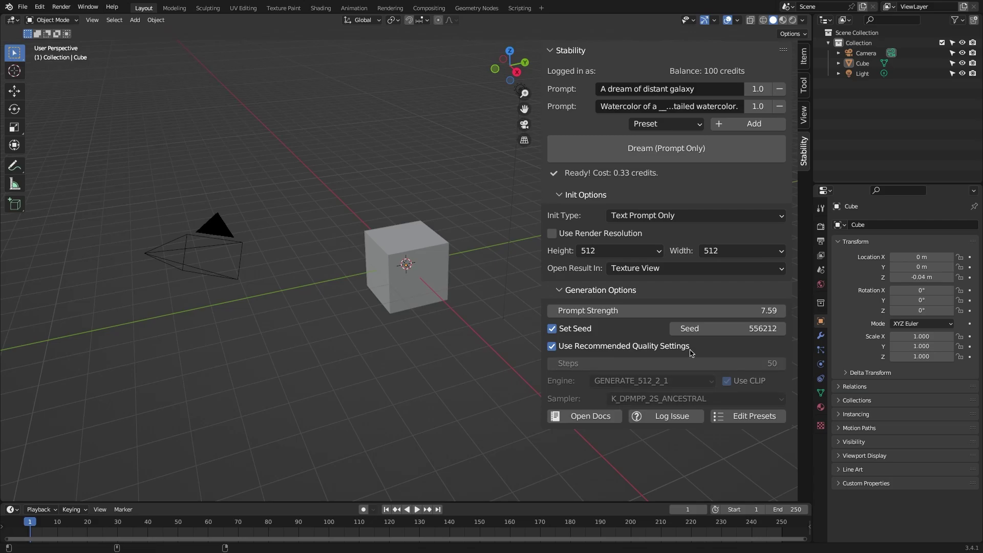
click(675, 153)
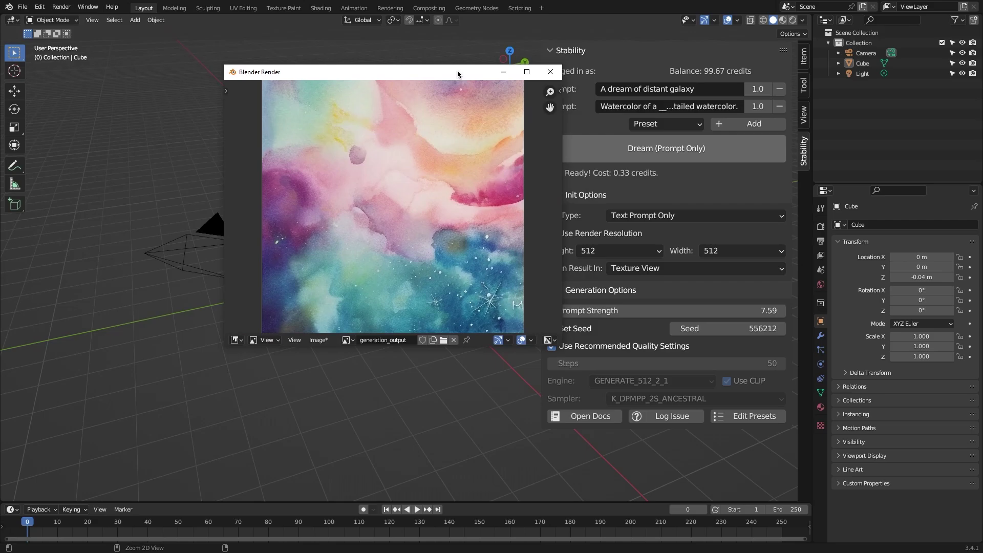
Swap the Watercolor style prompt for Photography Lens Flare, Dream again, and place the result beside the watercolour
drag(457, 73, 381, 72)
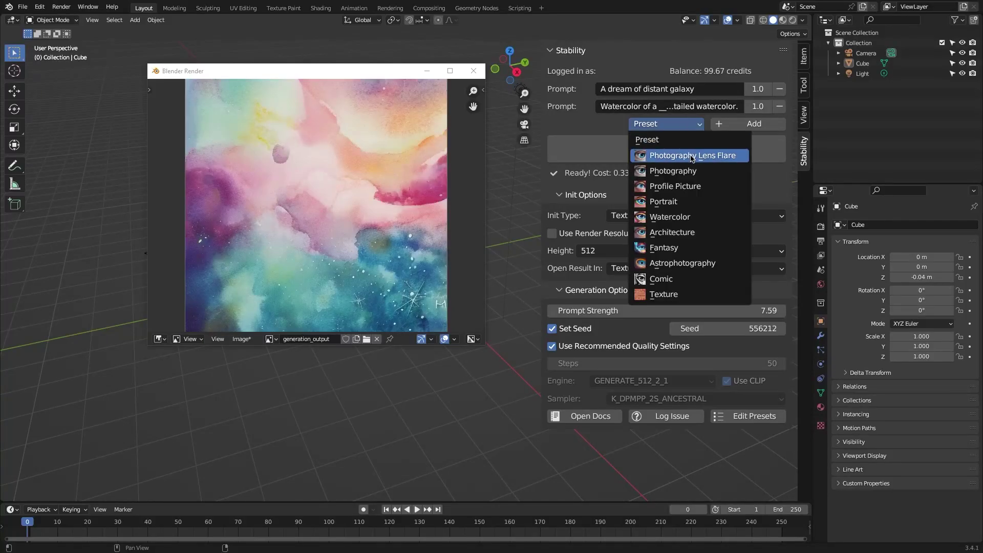
click(692, 156)
click(780, 106)
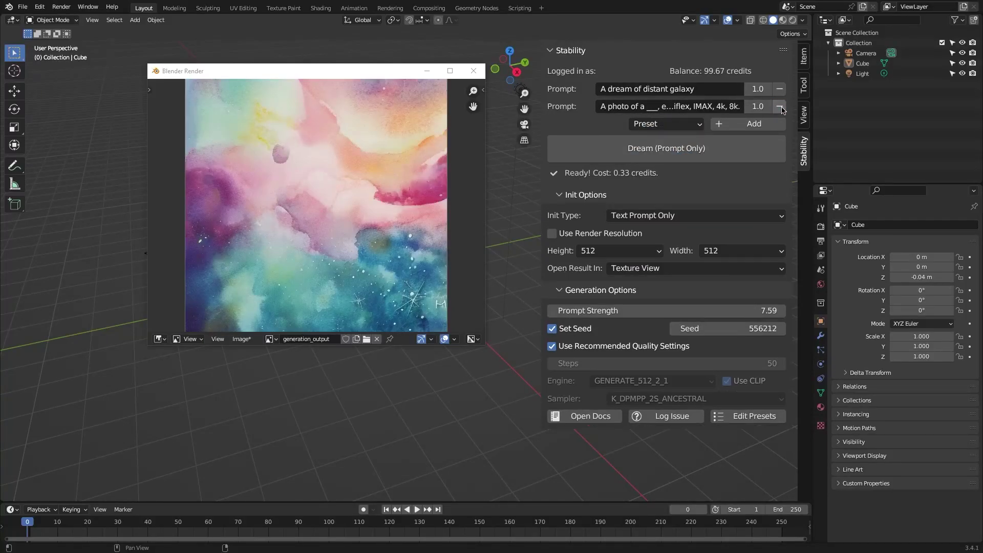
click(694, 150)
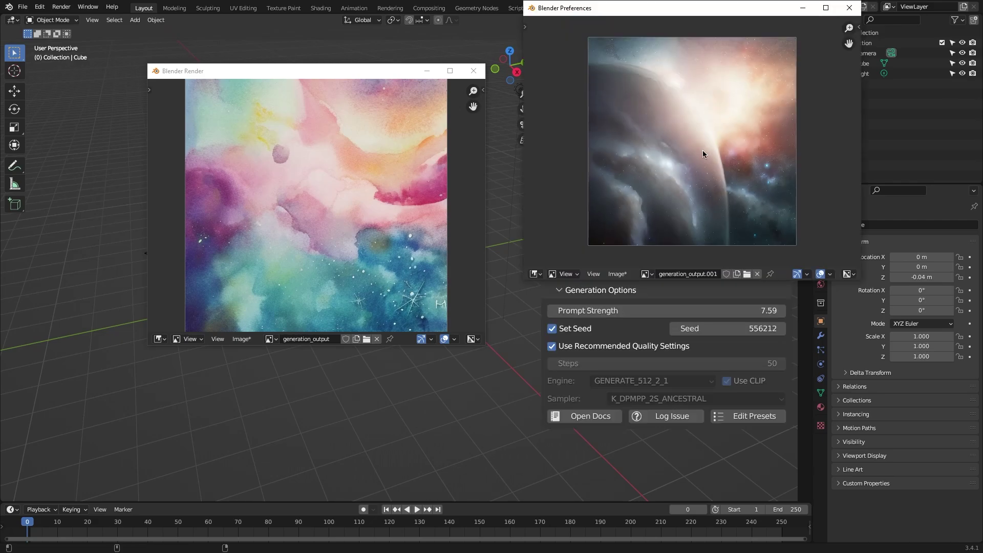
drag(698, 12, 623, 75)
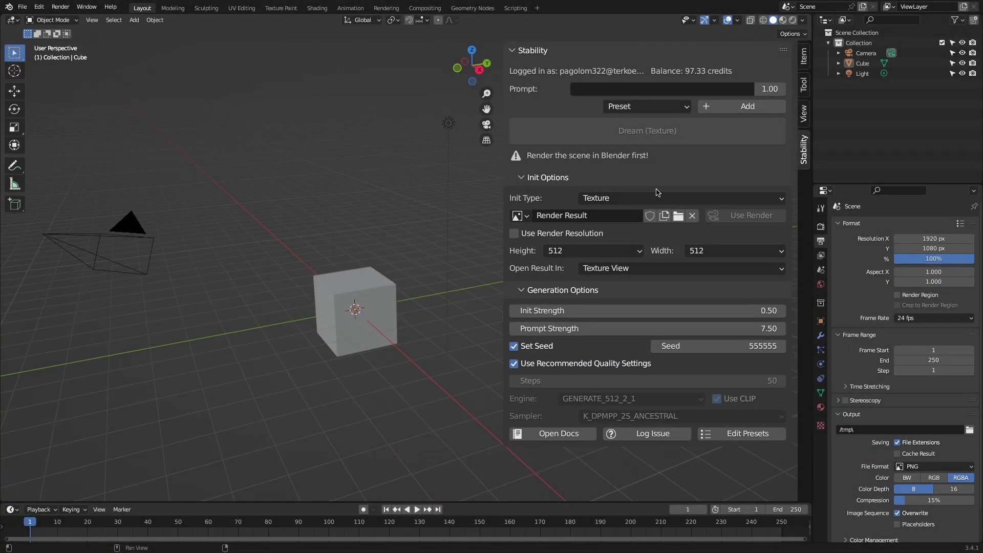
Set Init Type to Text Prompt Only, apply the Texture preset with prompt 'brick wall', and Dream
click(659, 199)
click(614, 214)
click(646, 106)
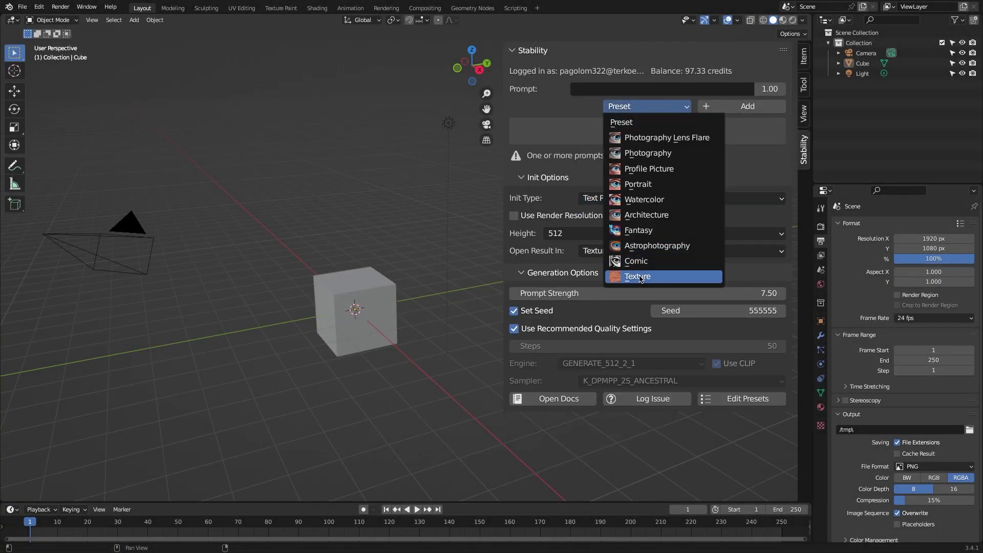
click(666, 275)
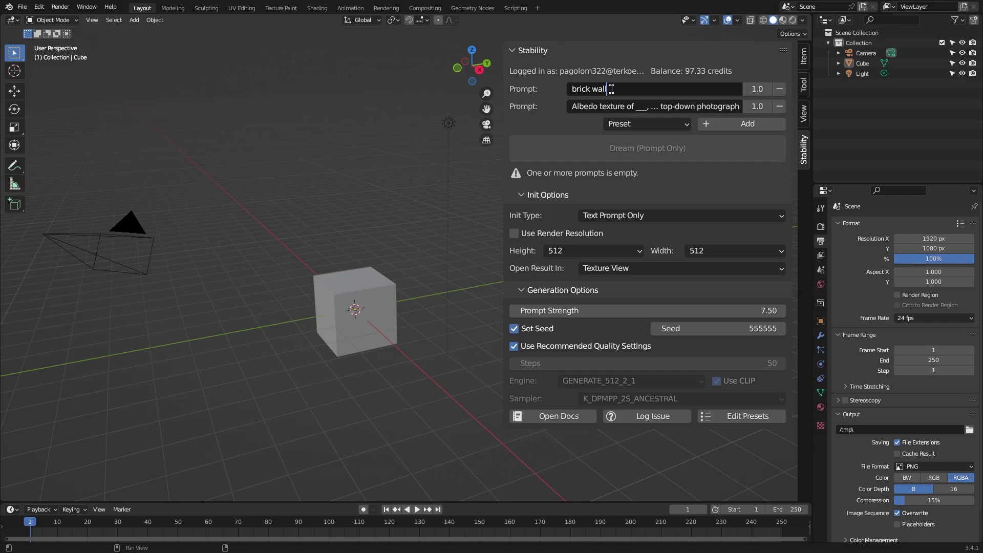
key(Return)
click(665, 148)
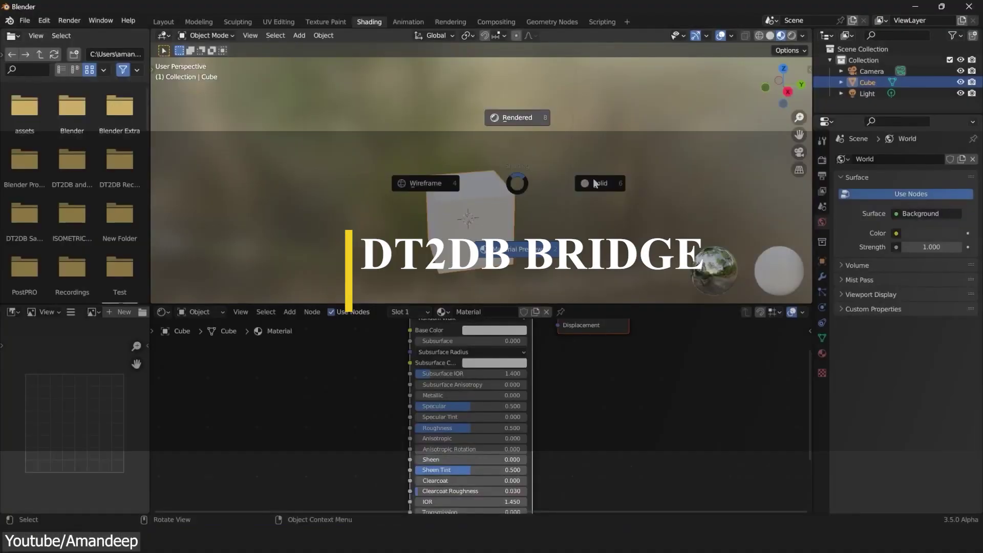
Switch to solid shading, open and widen the DT2DB node-editor tab, and commit a prompt
click(596, 184)
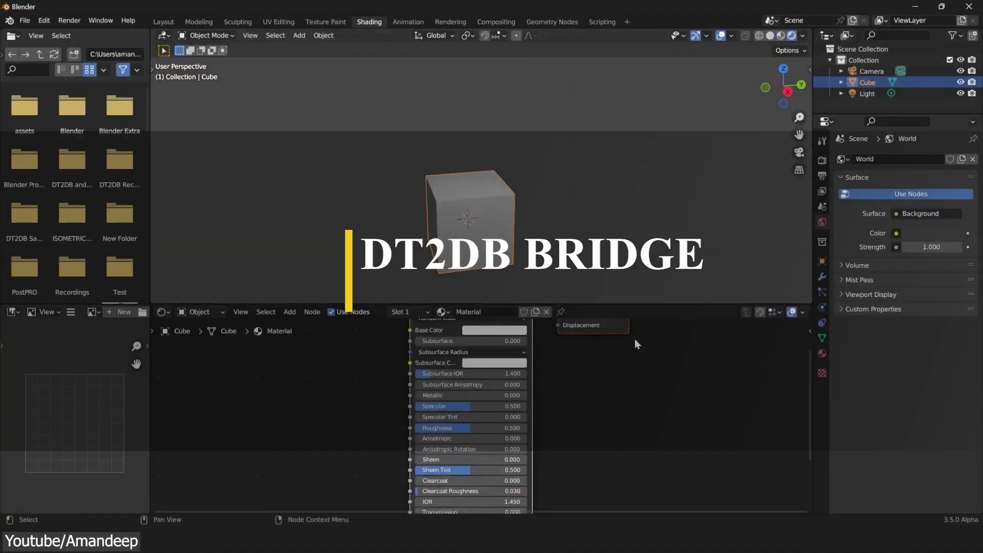
scroll(634, 339, down, 2)
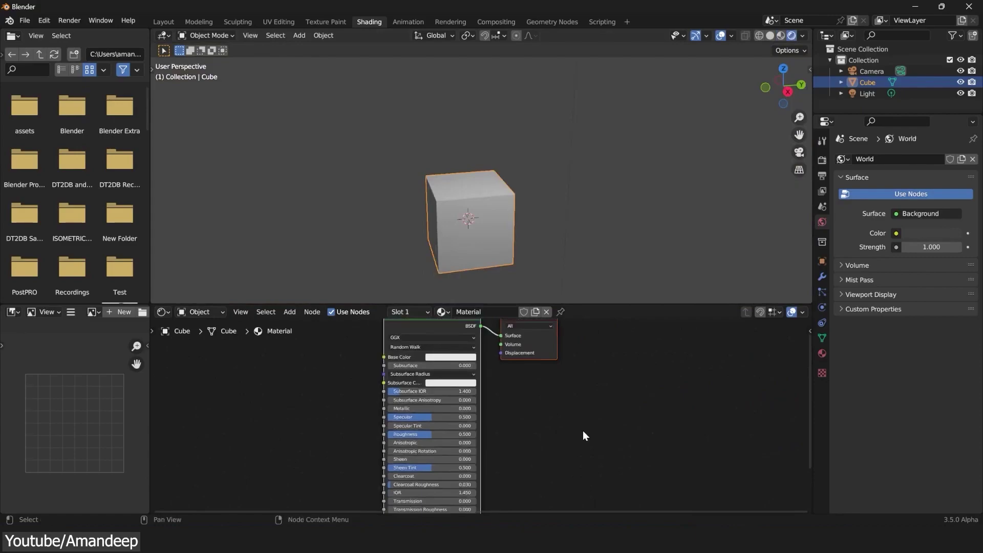
key(n)
click(806, 433)
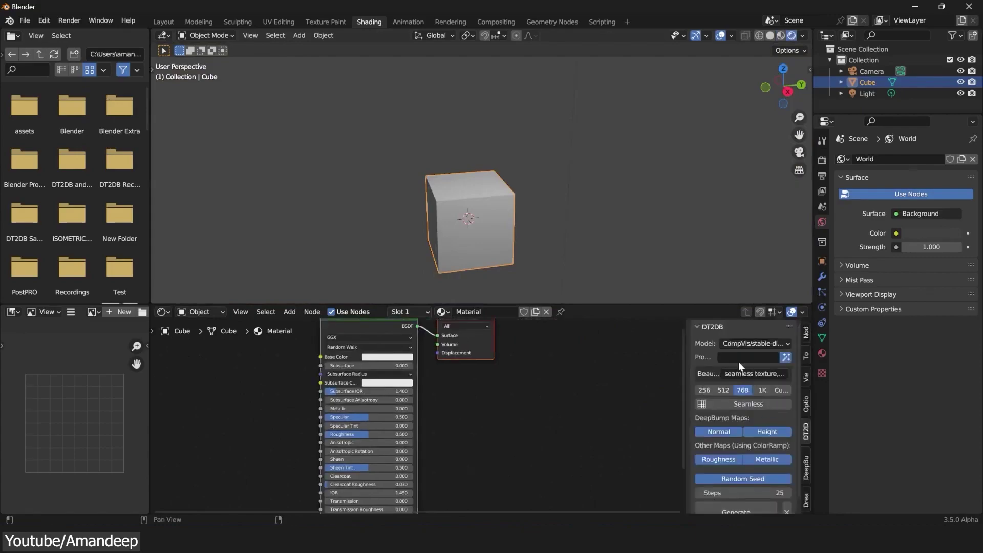
drag(686, 340, 635, 341)
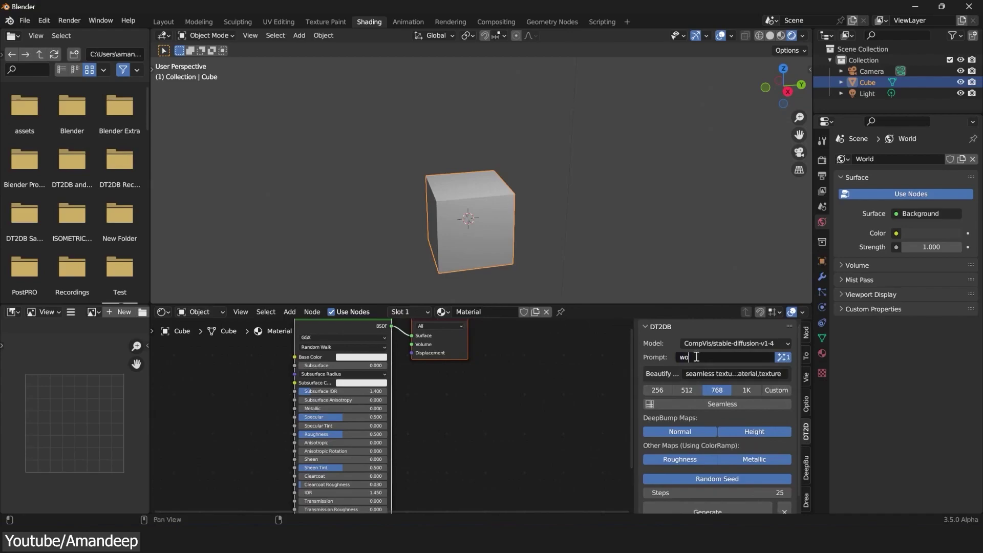
key(Return)
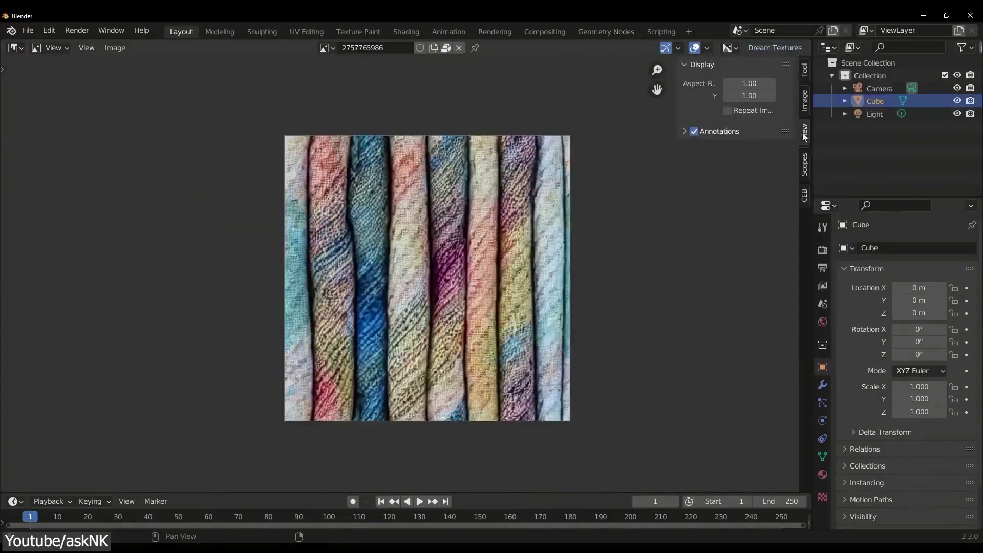
Tile the texture in the image view and generate the red painted texture for the sphere
click(728, 110)
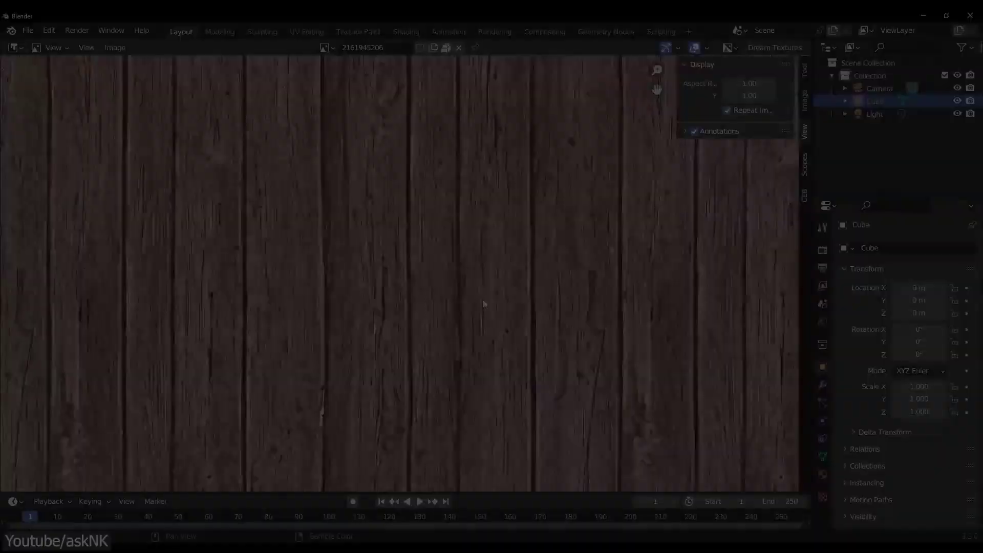
scroll(565, 380, down, 5)
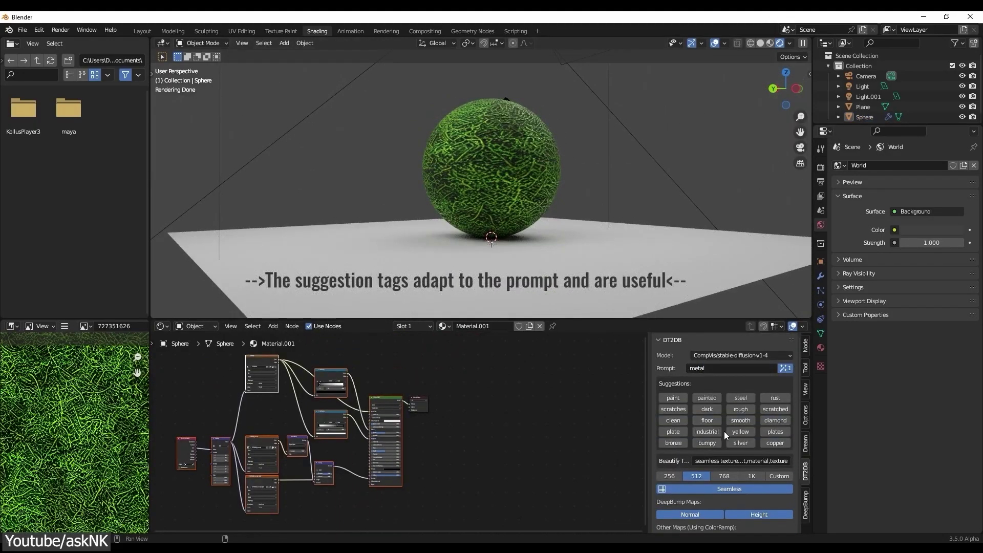
Orbit around the red sphere and generate the brick texture from the new prompt
scroll(731, 441, down, 3)
click(717, 511)
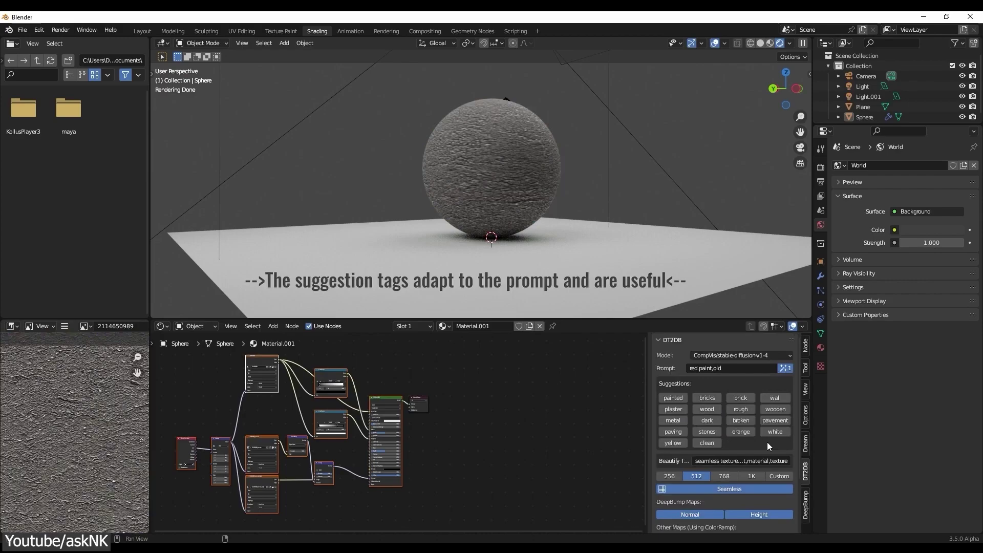
scroll(767, 441, down, 3)
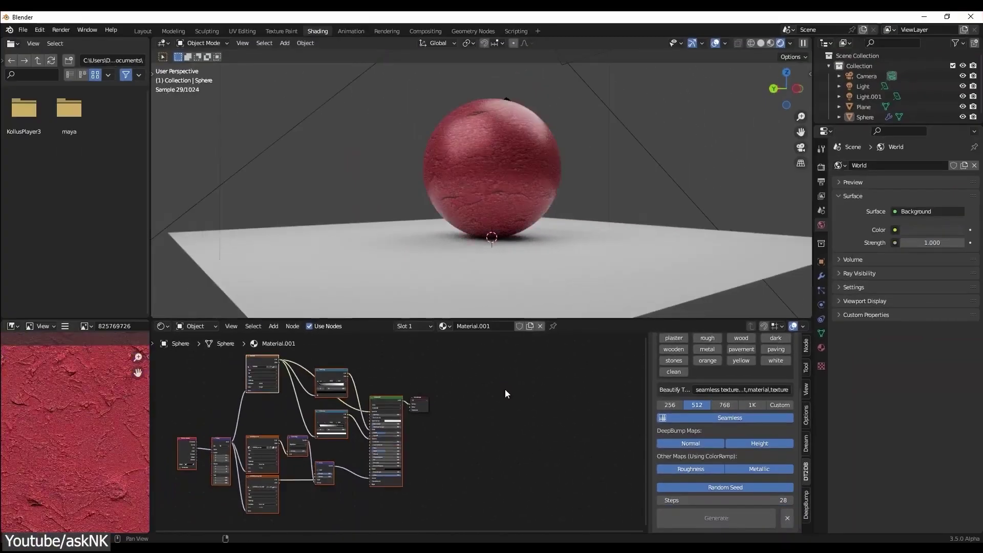
scroll(527, 121, up, 3)
drag(787, 88, 794, 93)
scroll(691, 456, up, 4)
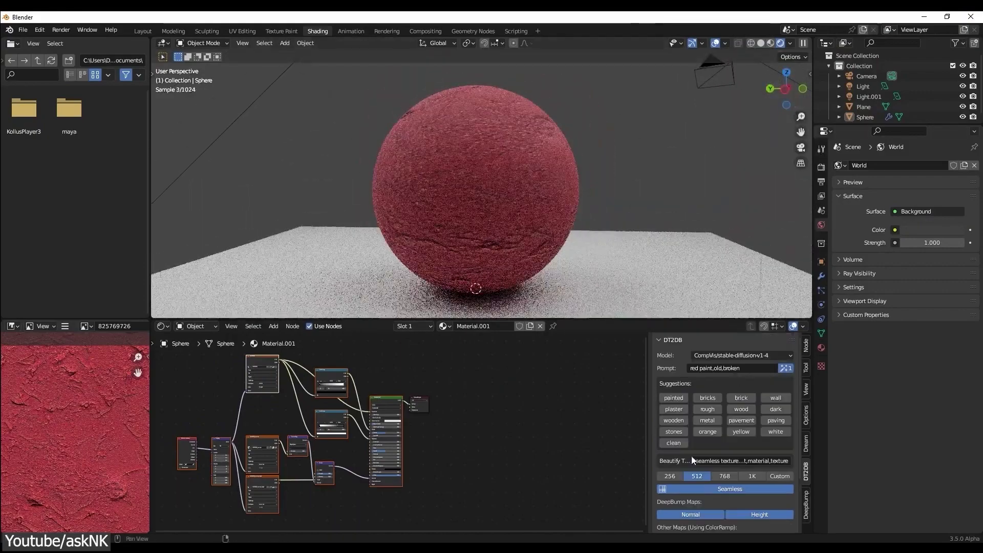
scroll(690, 398, down, 4)
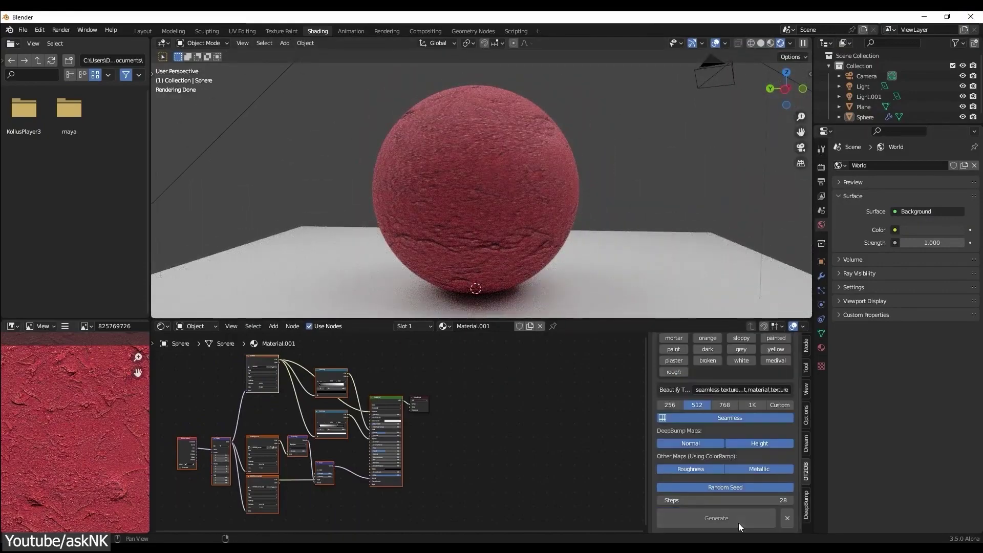
click(738, 518)
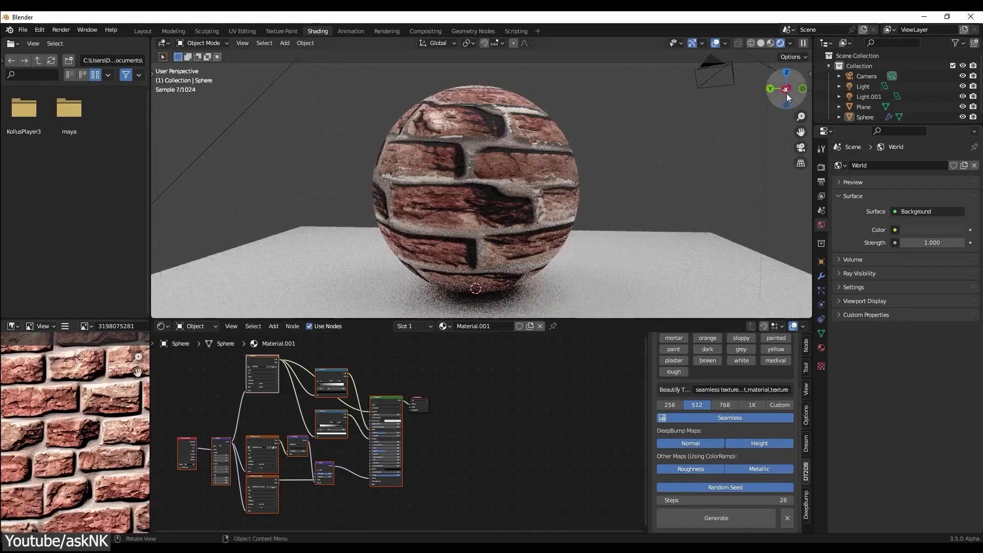
Add a suggested keyword to the prompt and generate the stone and gravel texture
scroll(747, 376, up, 4)
click(747, 368)
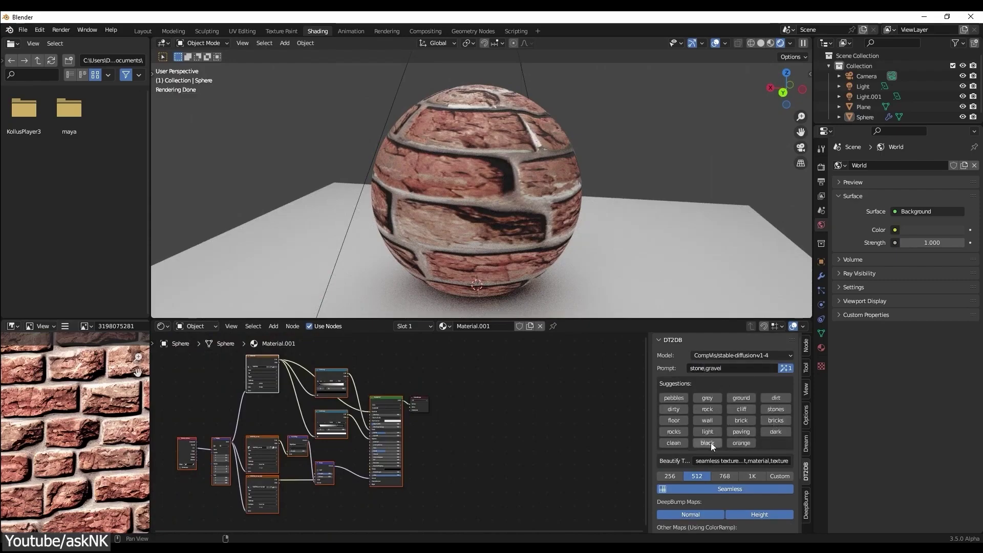
click(707, 443)
scroll(713, 482, down, 3)
click(714, 516)
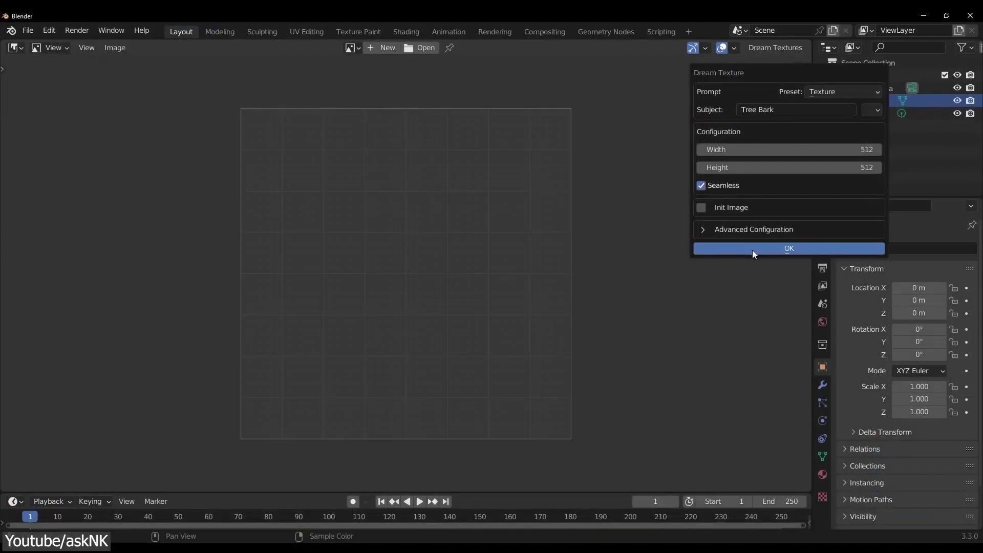
Generate the Tree Bark texture and tile it across the image view with Repeat Image
click(753, 251)
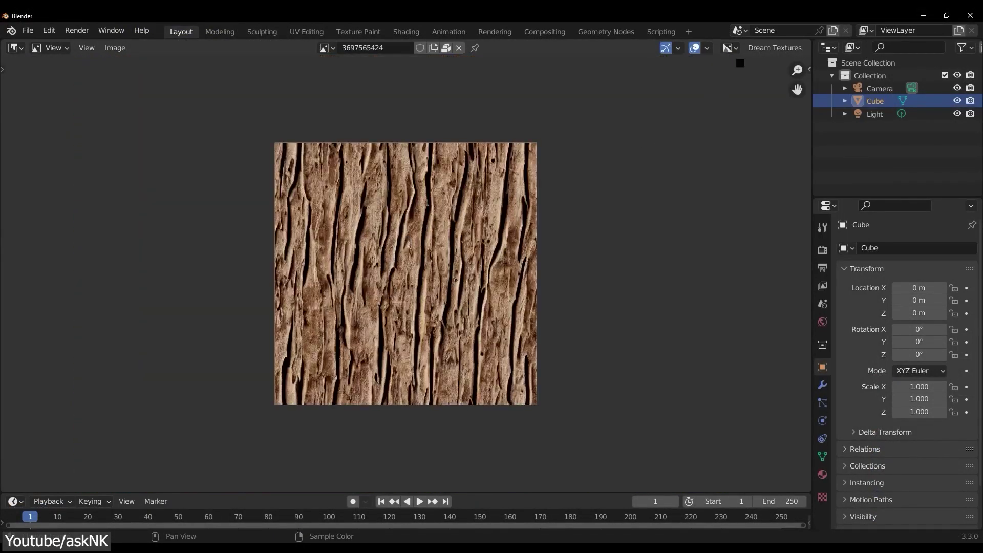
key(n)
click(727, 111)
Reopen the Dream Texture settings for a Roof Tiles texture and review the sampling methods
scroll(514, 238, down, 2)
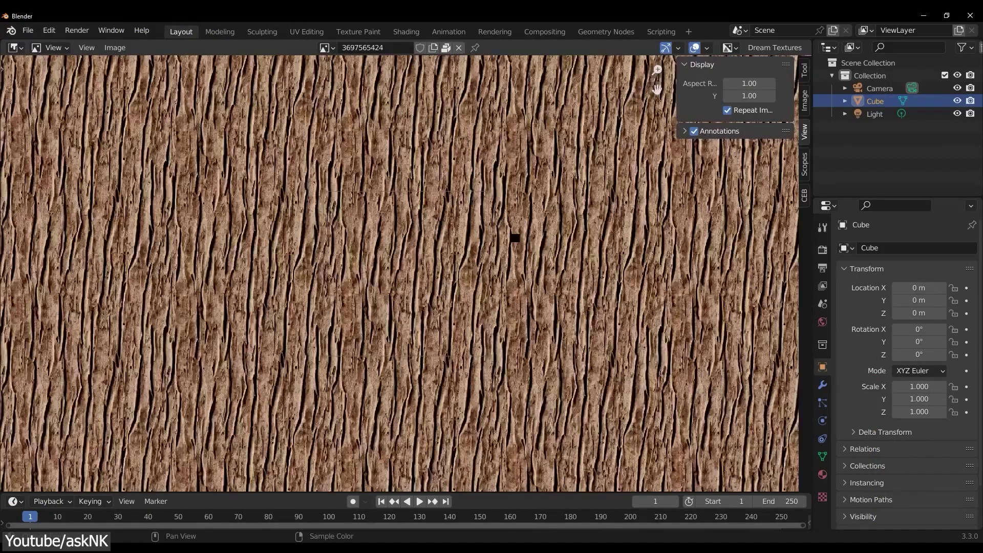
click(783, 62)
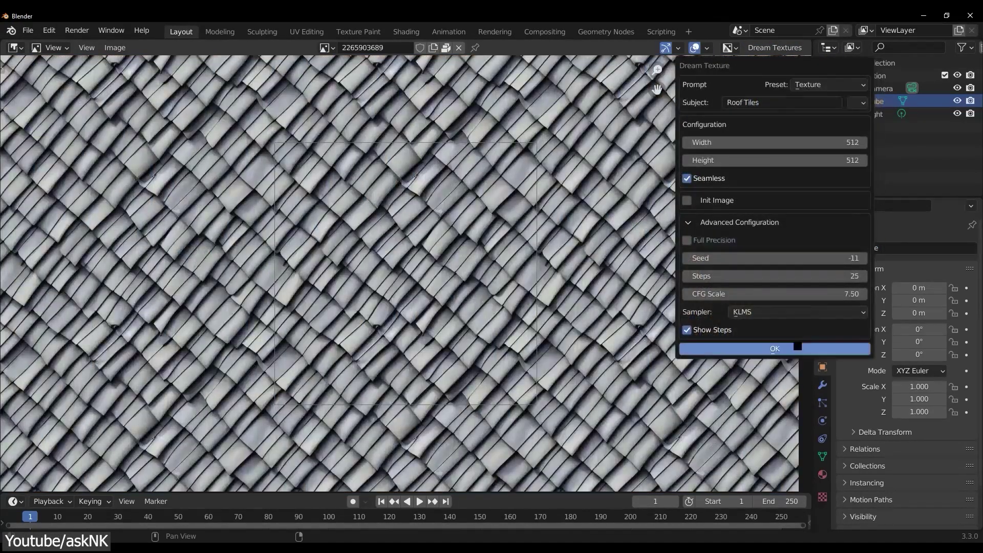
click(789, 312)
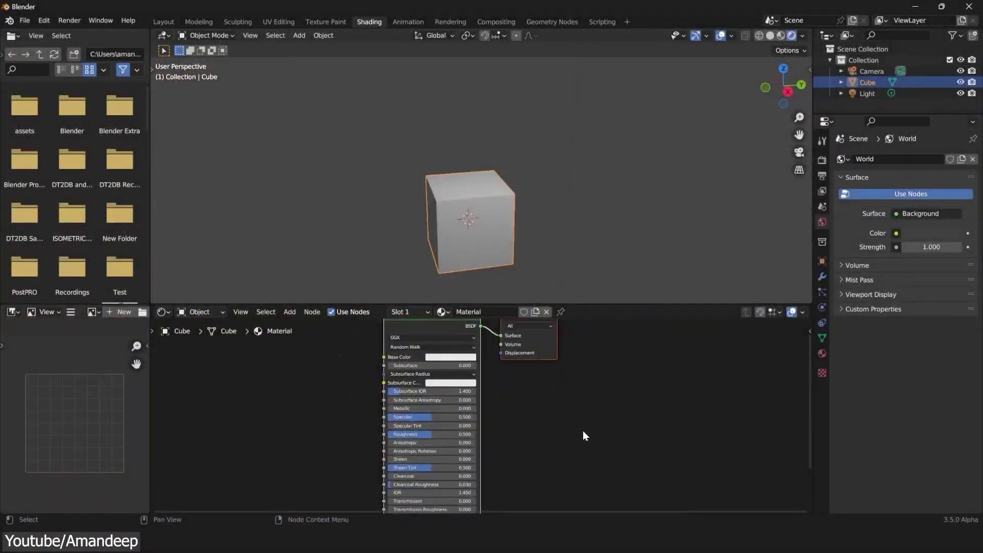
Open the DT2DB texture generator panel, widen it, and enter the prompt 'wood floor'
key(n)
click(806, 434)
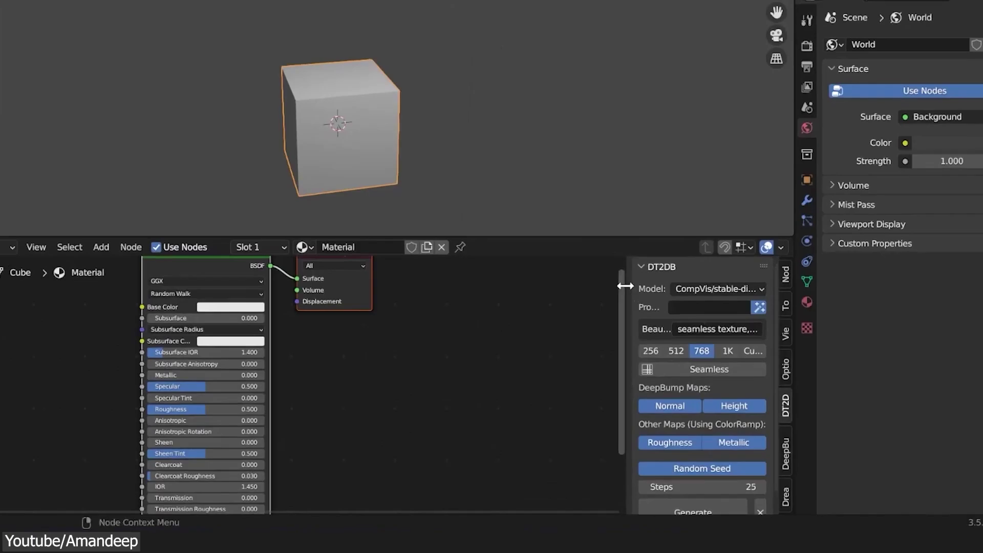
drag(690, 342, 640, 342)
click(693, 358)
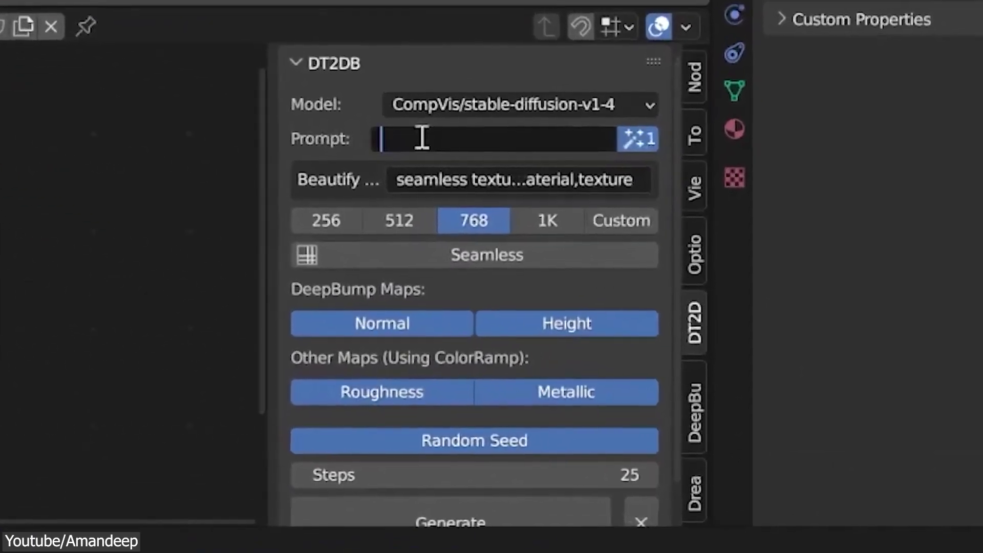
text(wood flo)
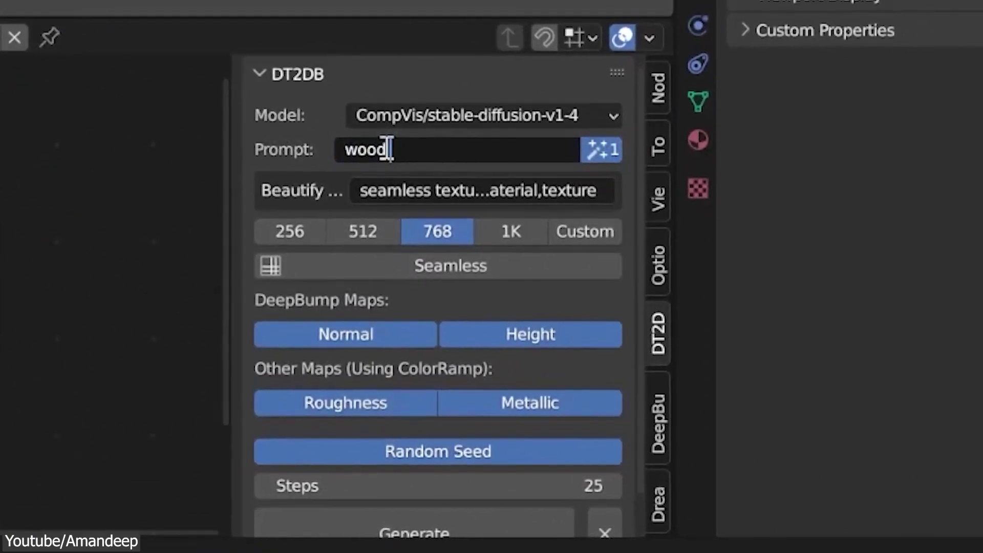
text(or)
key(Return)
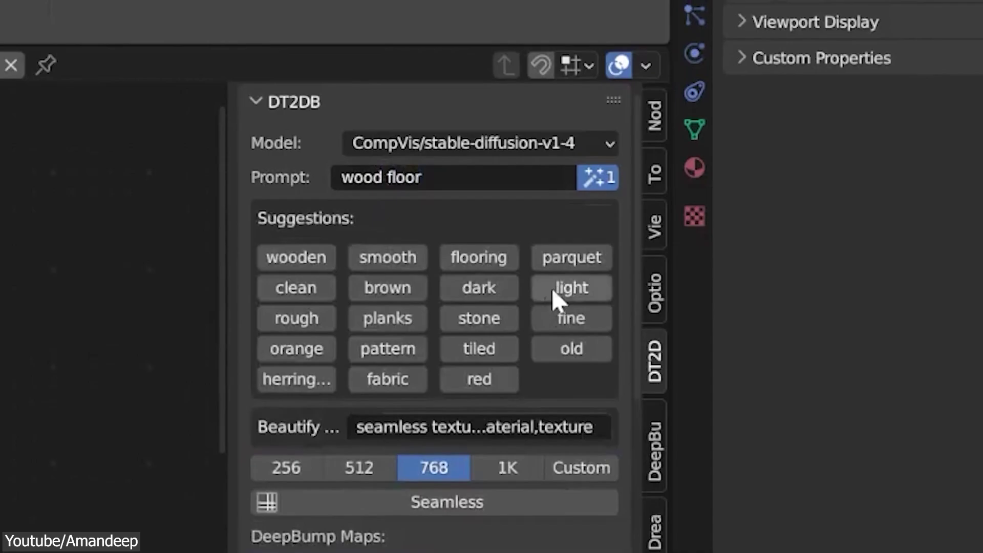
Add the parquet tag, set size 512, enable Seamless, and turn off the metallic map
click(573, 264)
scroll(571, 229, down, 5)
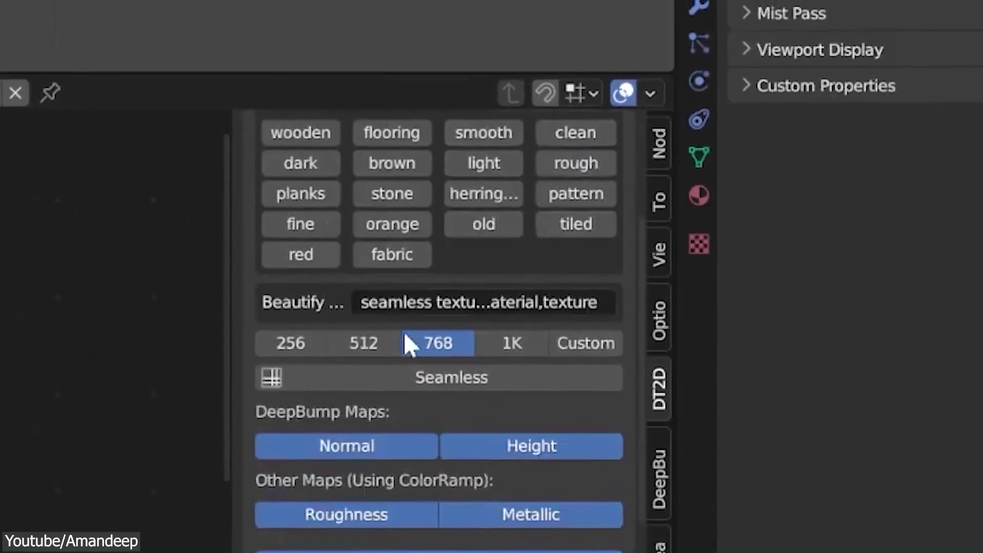
click(376, 322)
click(461, 389)
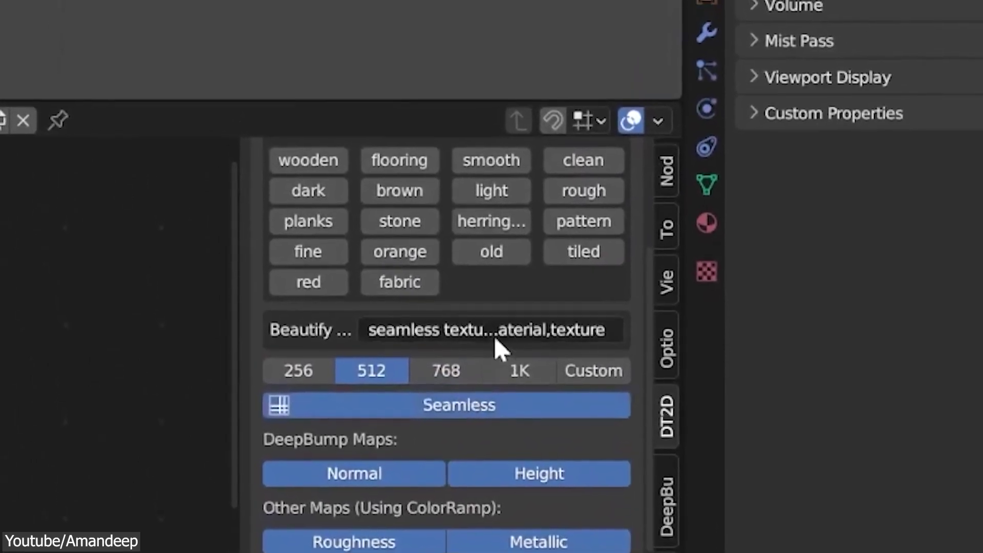
scroll(492, 340, down, 3)
click(505, 472)
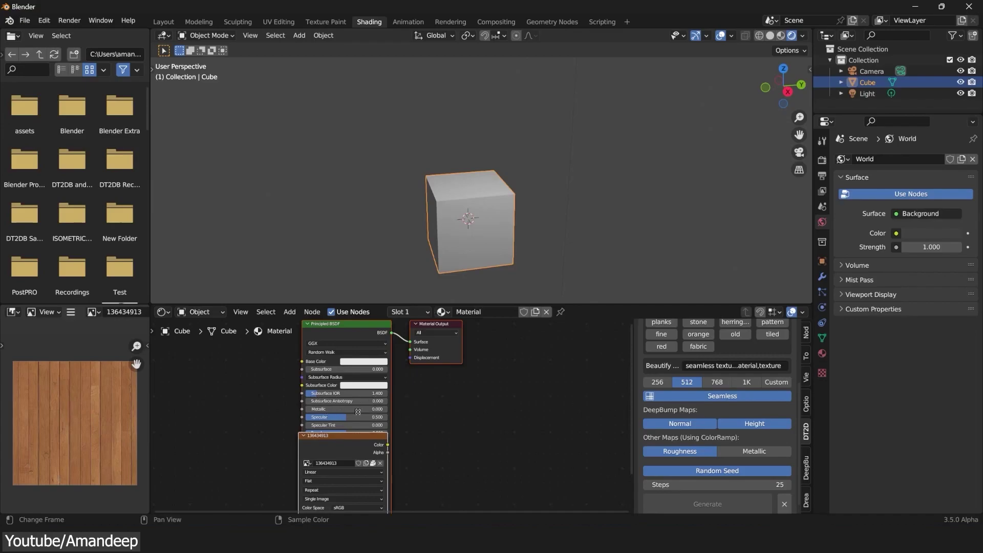
Bring the Bump node into view and lower its Strength from 1.000 to 0.249
scroll(493, 213, up, 3)
middle_drag(472, 192, 523, 241)
scroll(319, 382, down, 4)
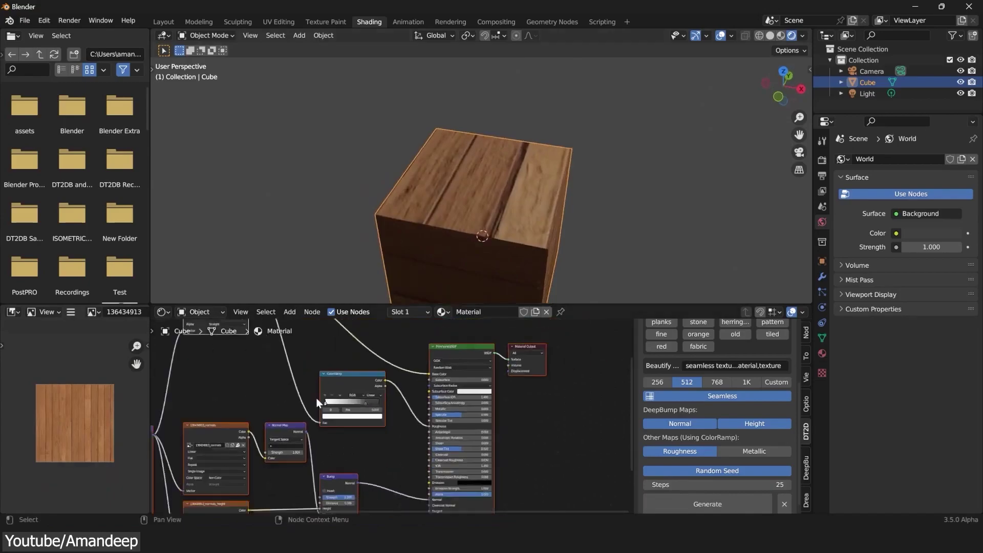
middle_drag(316, 398, 460, 383)
scroll(458, 382, up, 4)
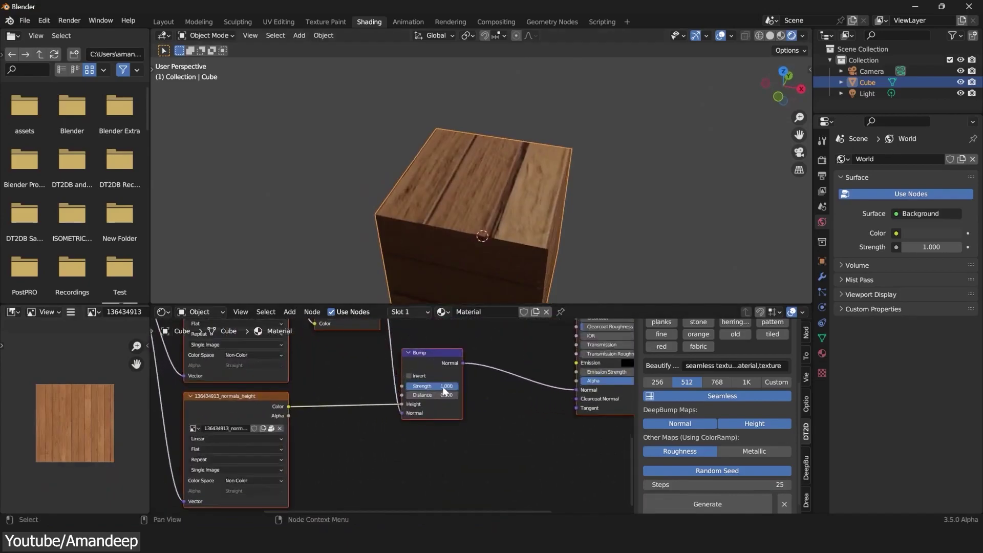
drag(445, 388, 422, 388)
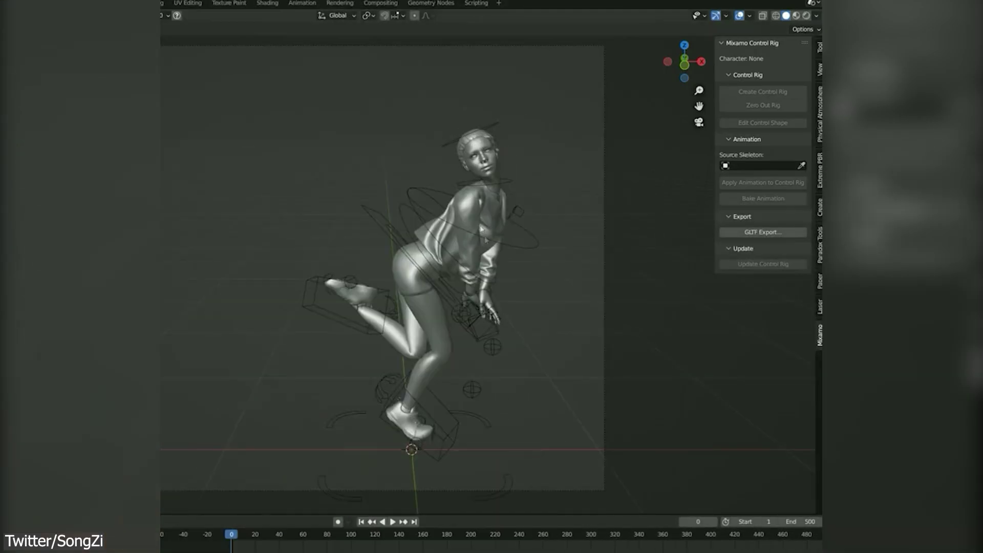
In Pose Mode, drag both foot IK controls to swing the legs outward, then select the hand control
key(ctrl+Tab)
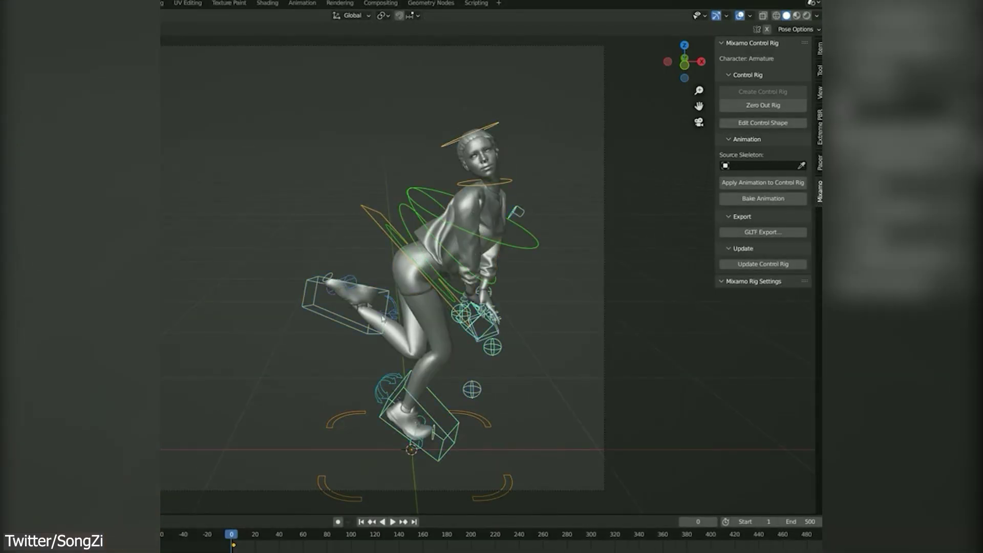
drag(383, 319, 230, 221)
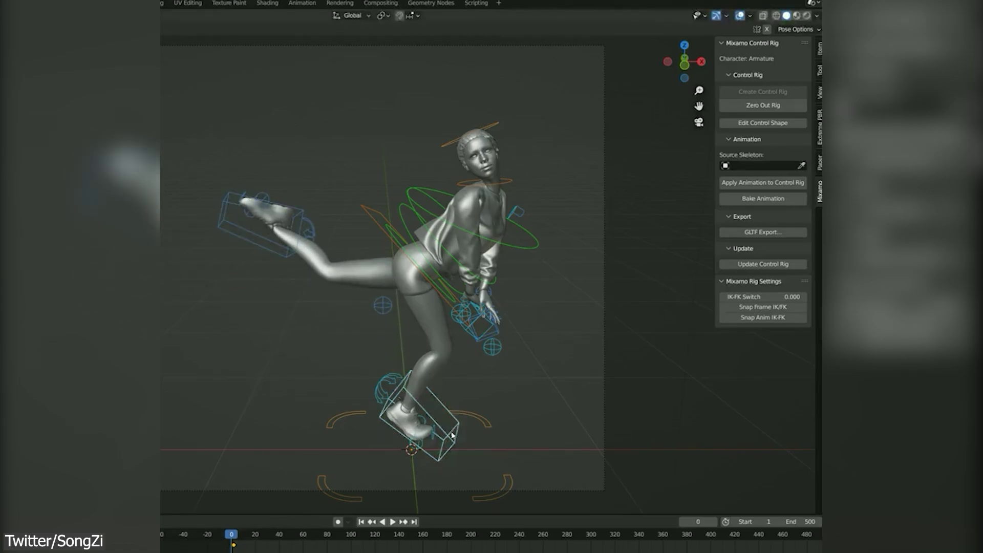
drag(452, 435, 551, 429)
click(488, 330)
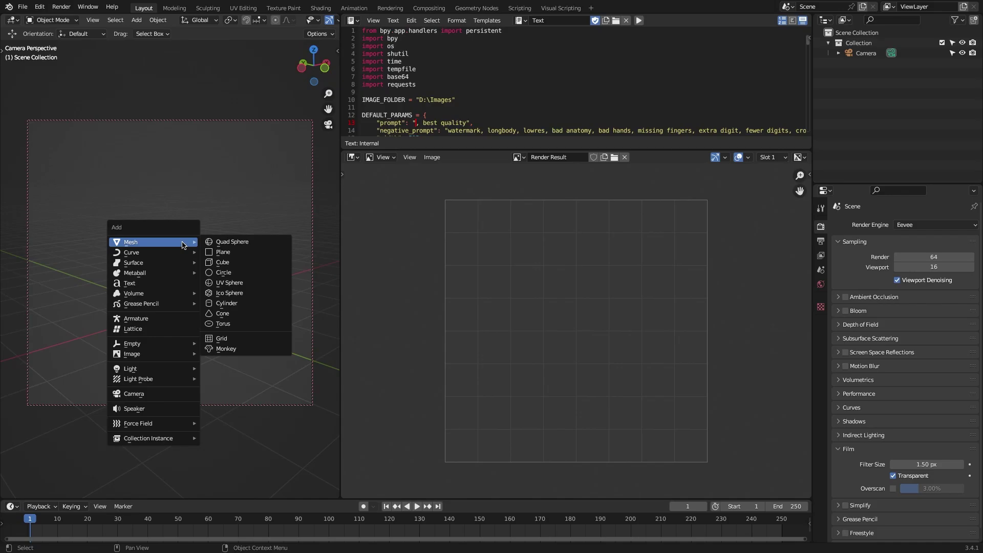
Add a cube, raise its top edge along Z into a roof ridge, and render it
click(208, 272)
click(213, 333)
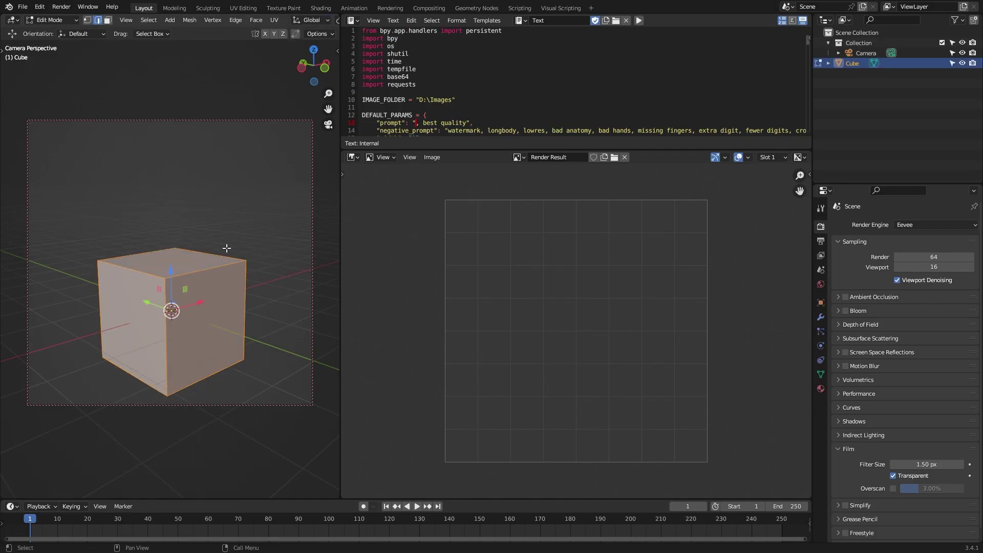
key(g)
key(z)
click(180, 169)
middle_drag(180, 169, 190, 213)
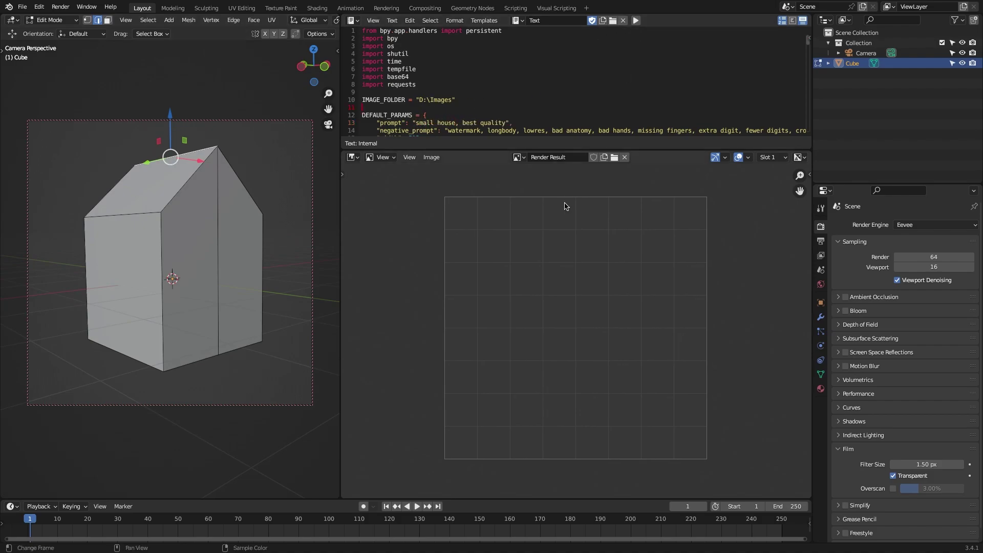
key(F12)
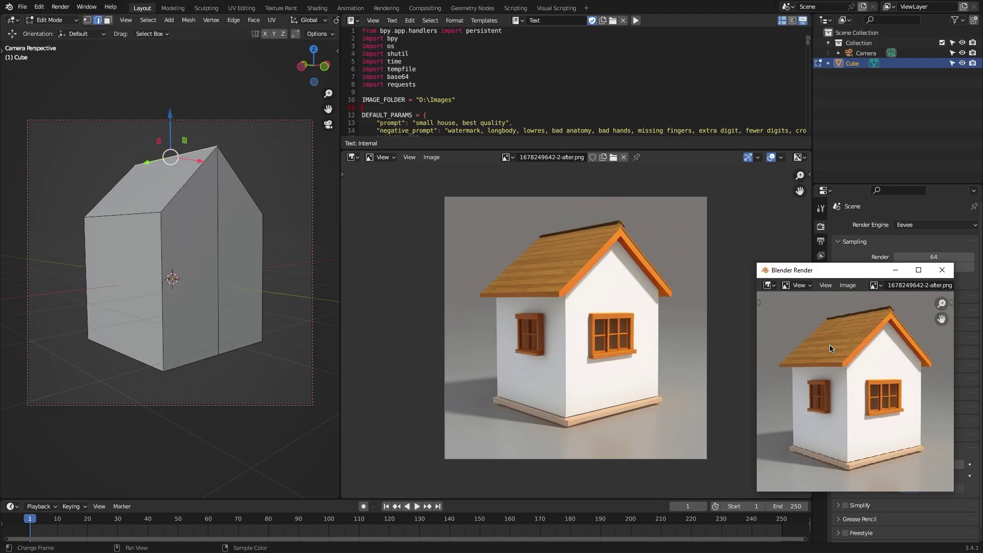
right_click(246, 249)
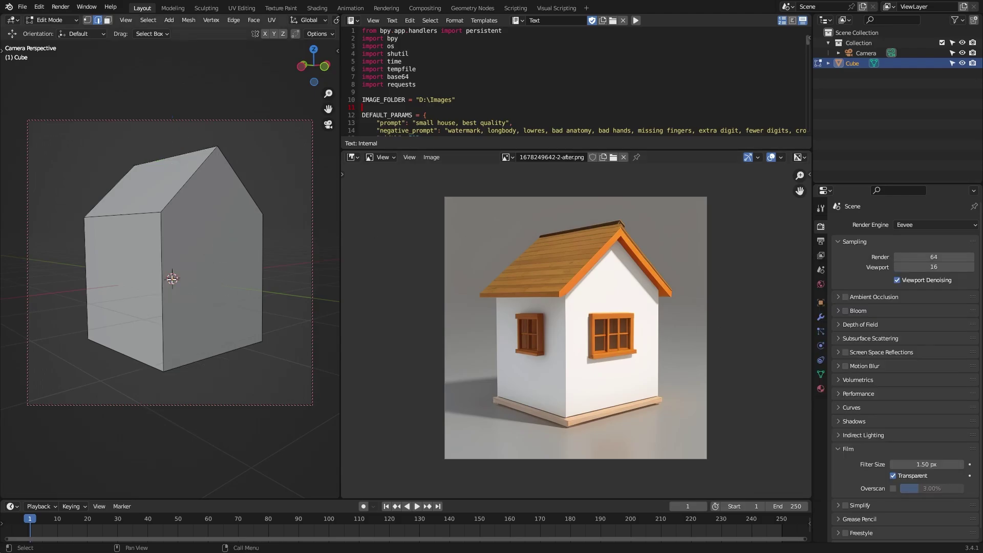
Inset and extrude a door opening into the house wall, then render the new version
click(127, 269)
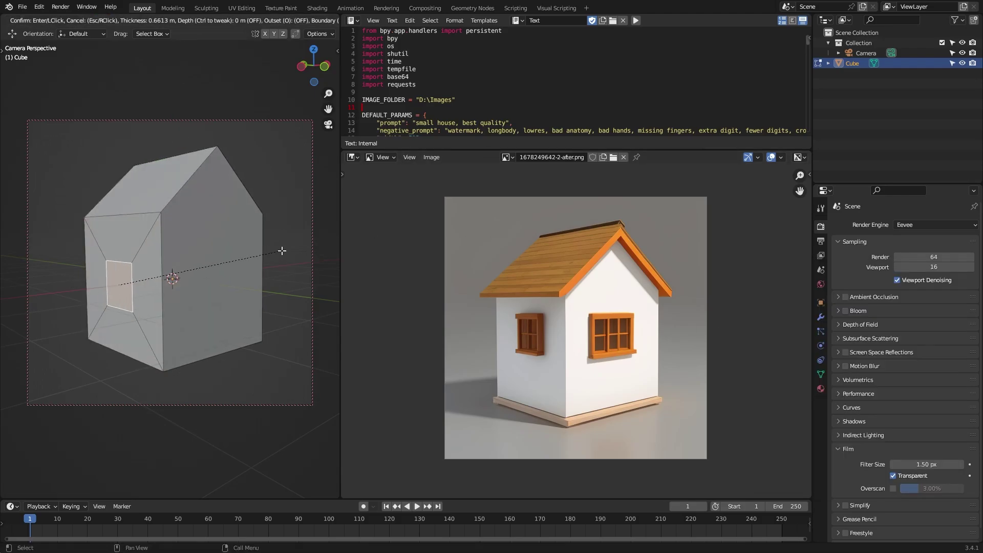
click(165, 158)
key(e)
click(215, 266)
key(i)
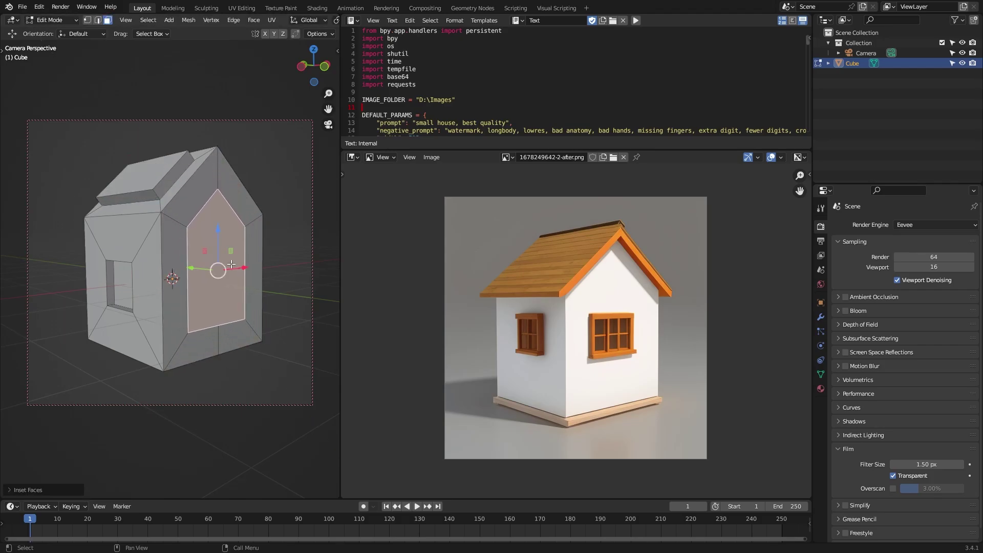
key(e)
key(alt+z)
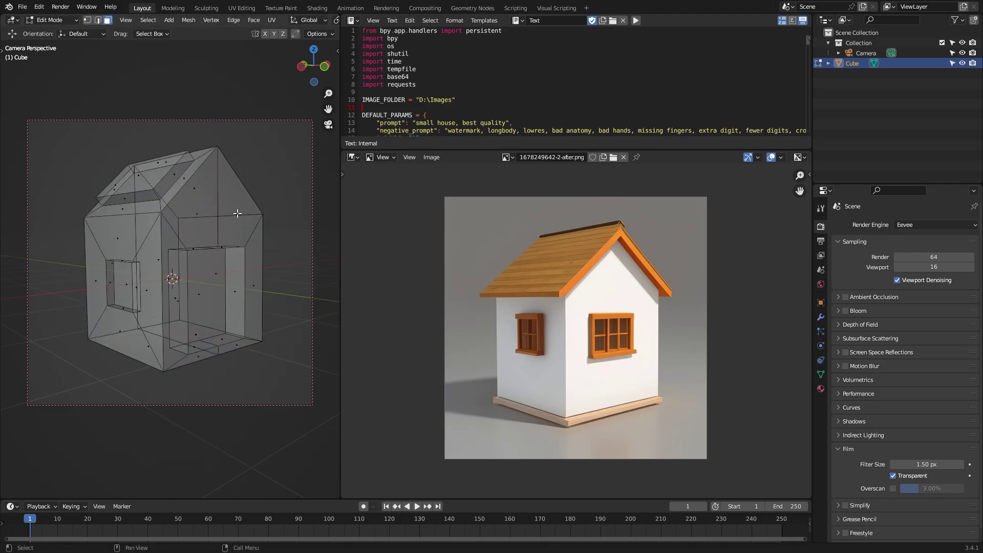
click(246, 215)
key(Tab)
key(alt+z)
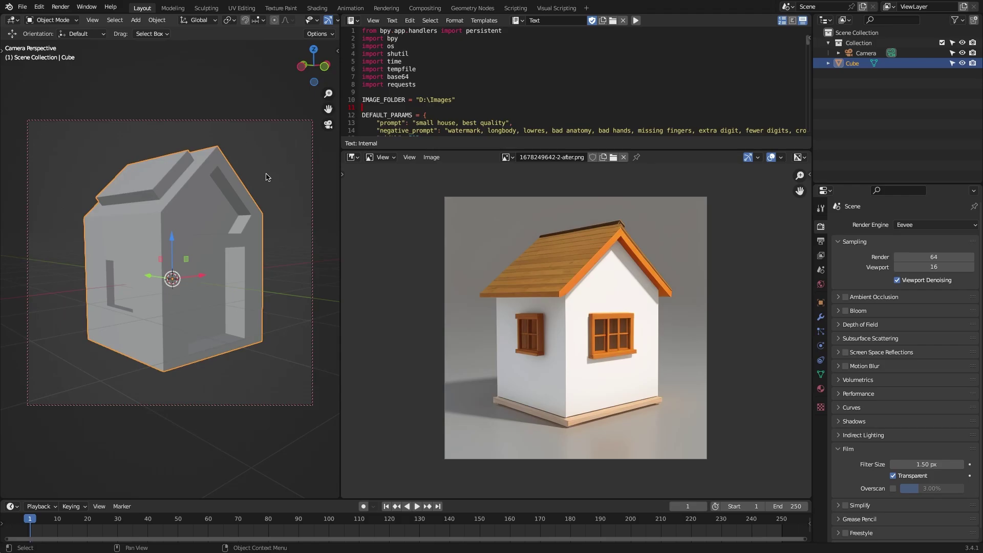
key(F12)
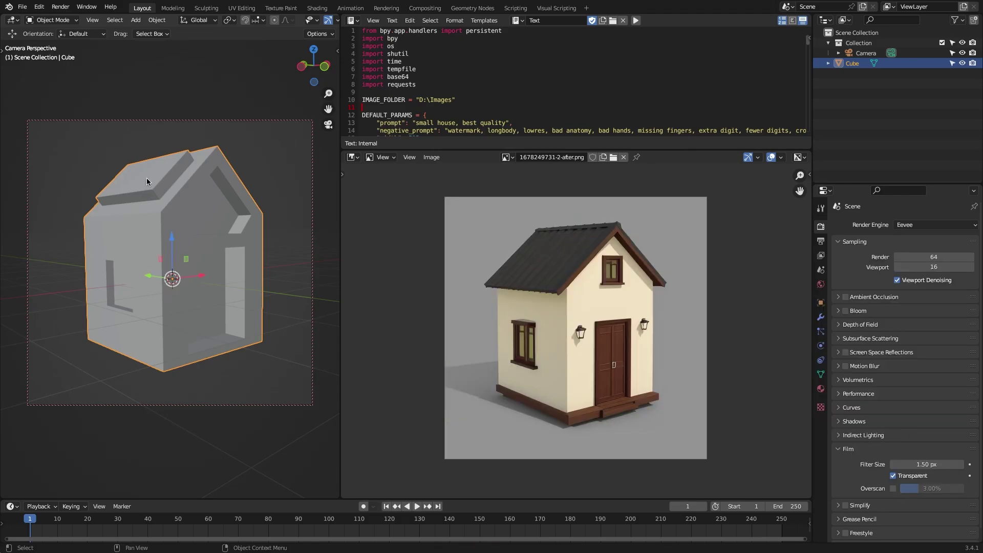
Extrude a roof face into a scaled chimney and render further house images
key(e)
key(e)
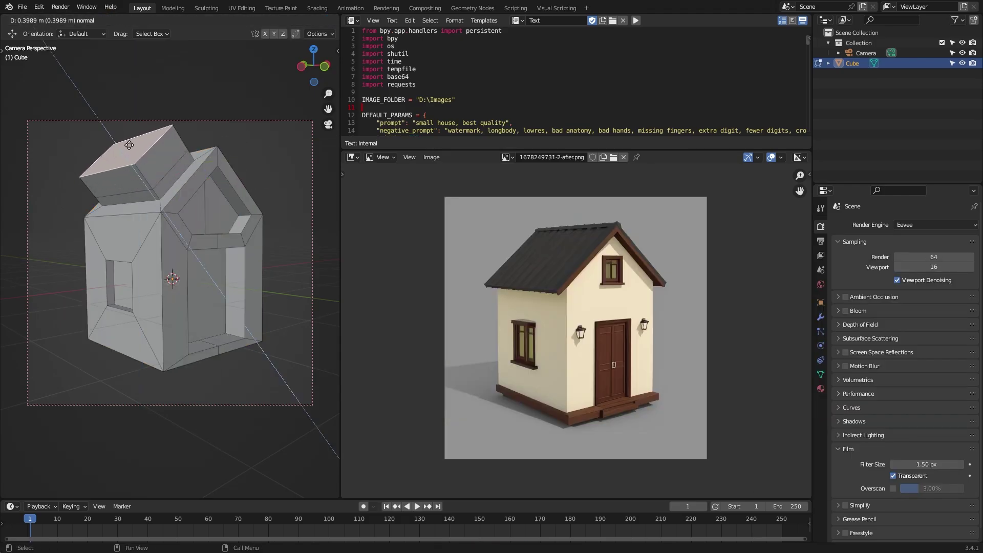
key(F12)
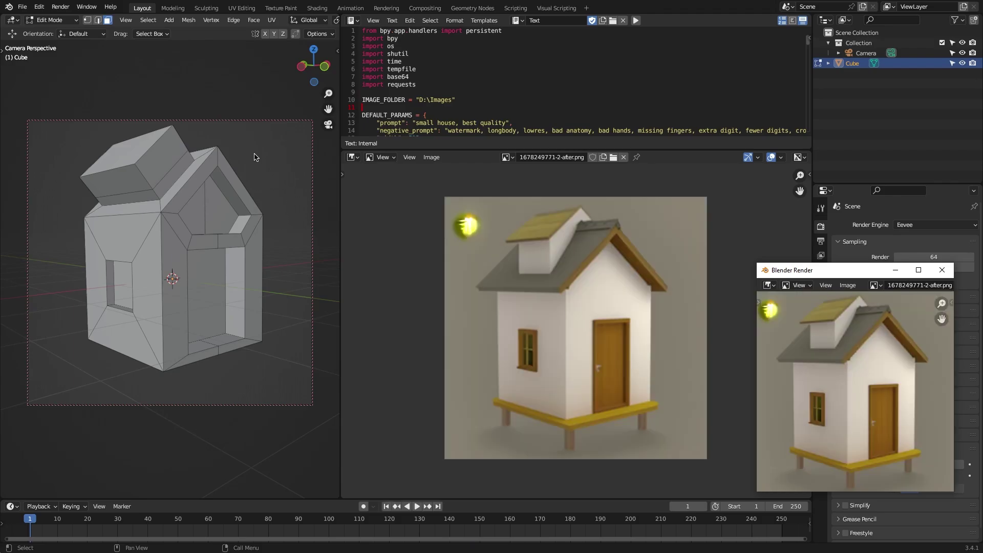
middle_drag(255, 157, 248, 185)
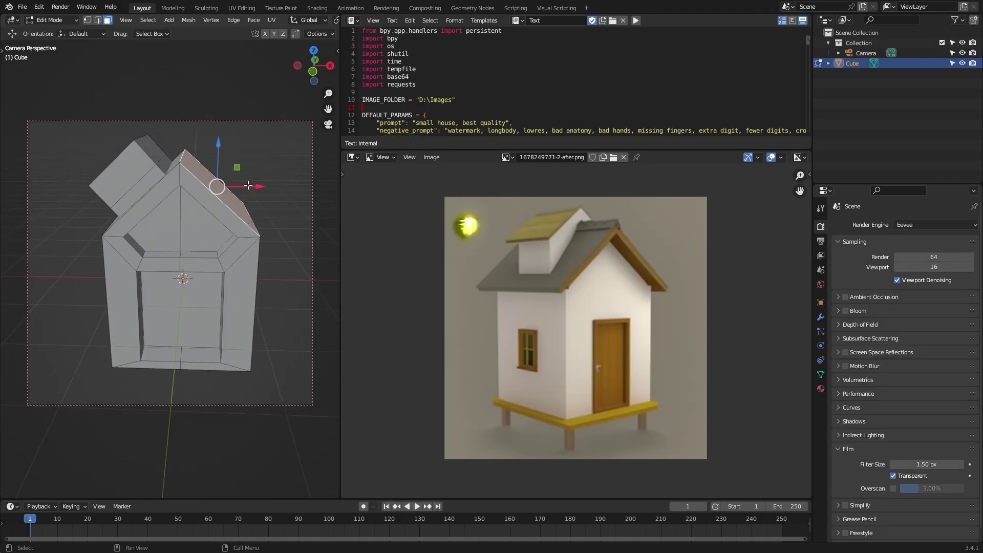
click(250, 132)
middle_drag(249, 132, 256, 186)
key(F12)
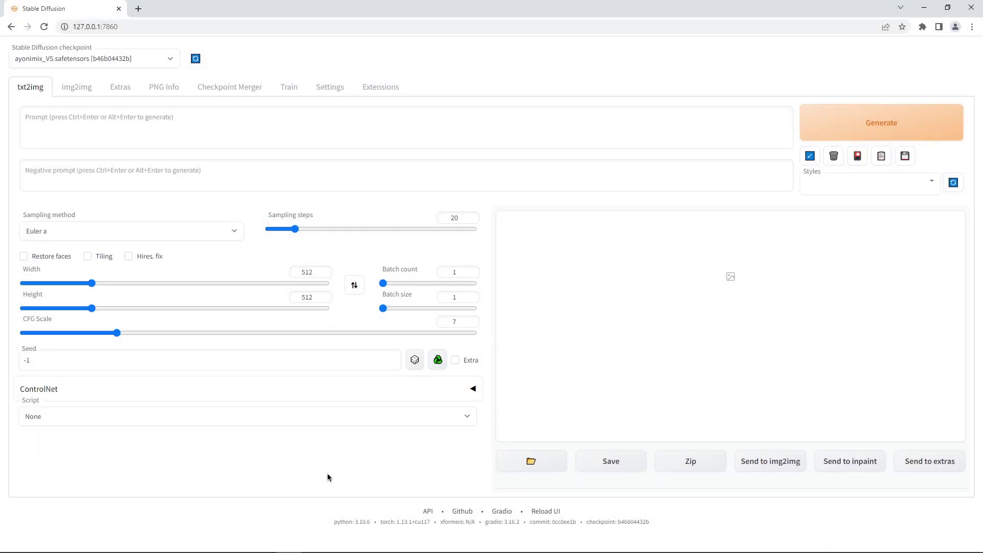
Browse the list of installed Stable Diffusion extensions
click(393, 89)
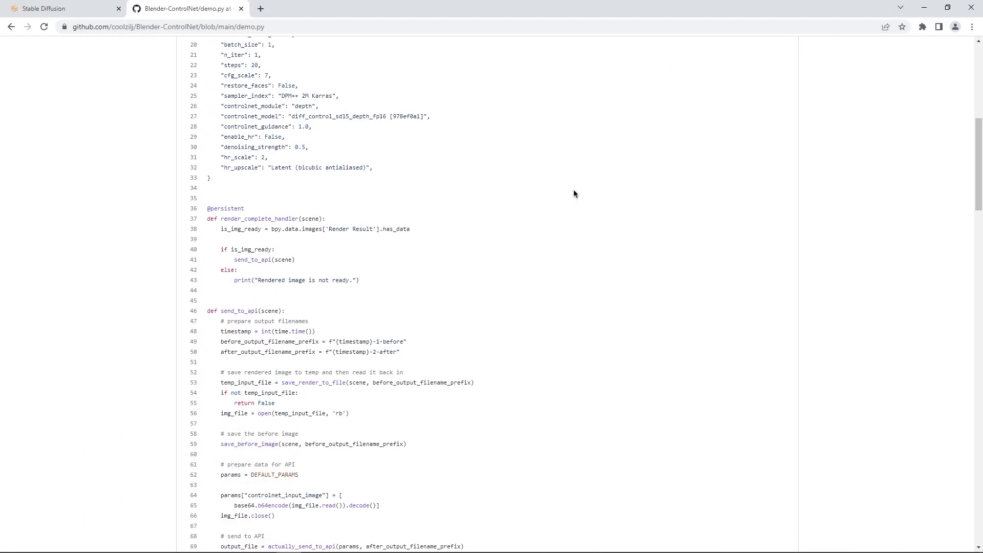
scroll(650, 177, down, 10)
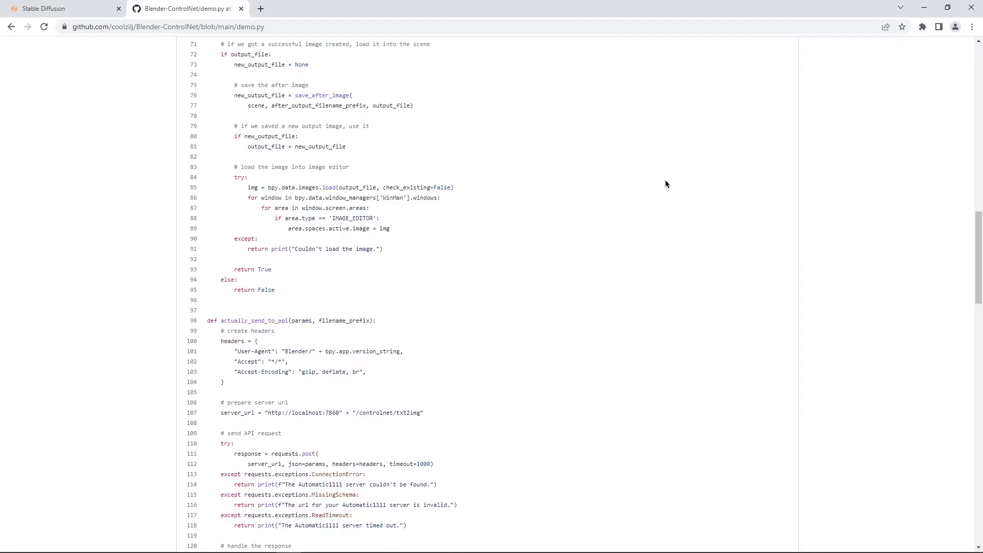
scroll(717, 215, up, 20)
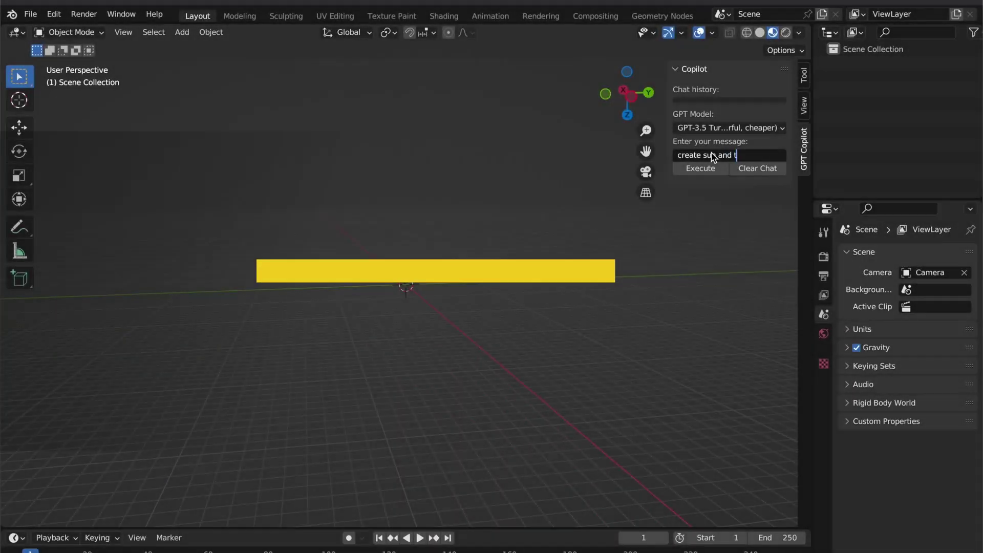
Ask the Copilot for the nine planets with accurate relative radius and distance, then select Earth
text(the nine planet)
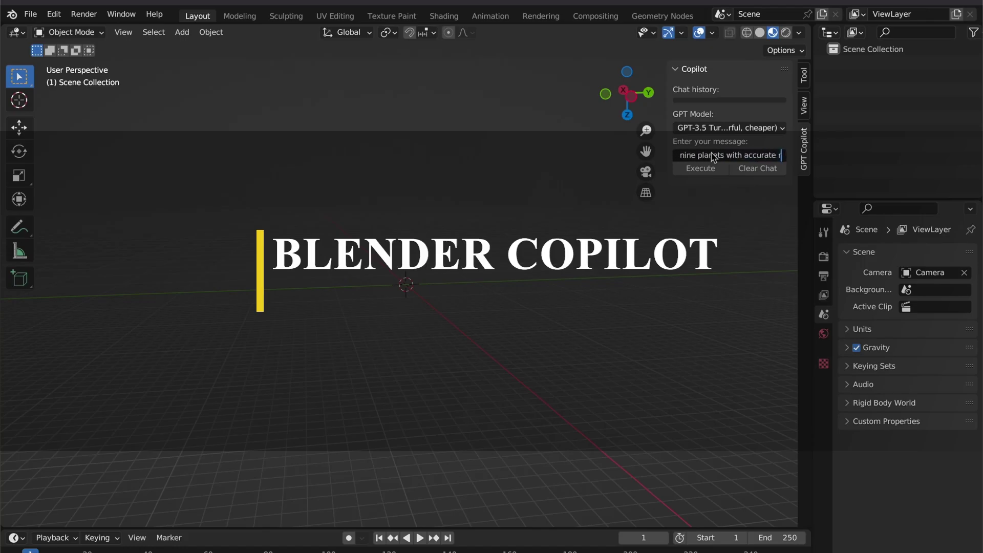
text(s with accurate relative raidus)
text( and distance)
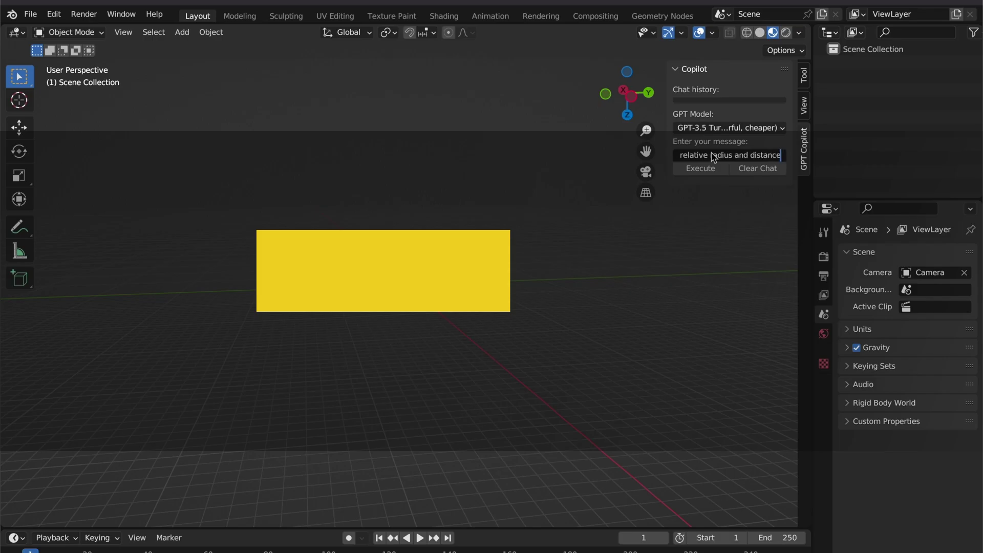
click(701, 168)
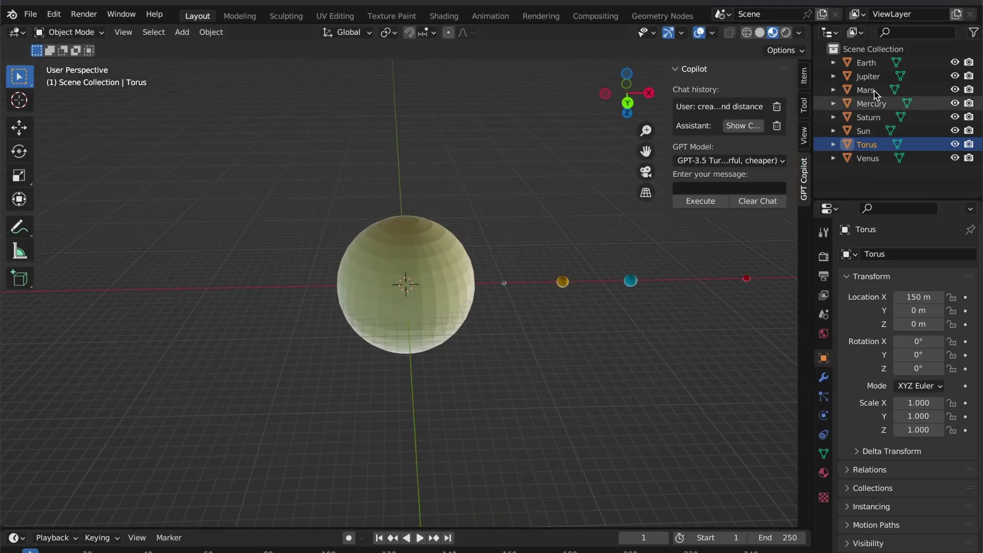
click(866, 63)
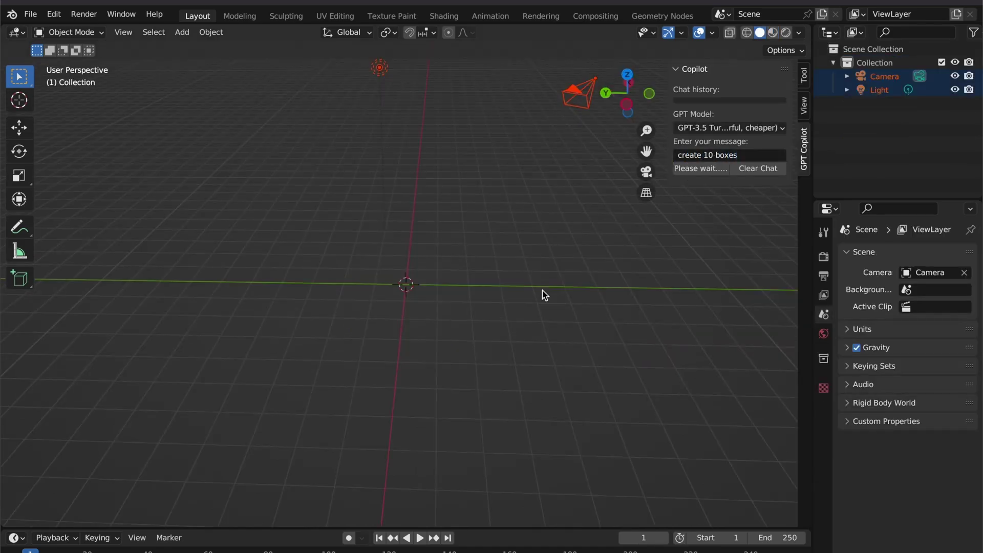
Inspect the new boxes, select Cube.002, and start a new Copilot message
middle_drag(542, 290, 523, 326)
click(887, 117)
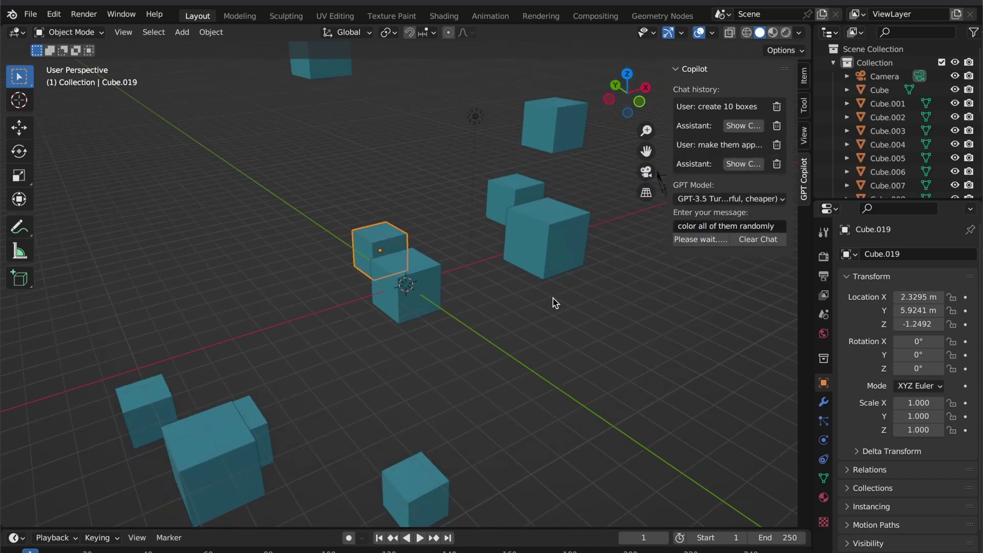
click(695, 266)
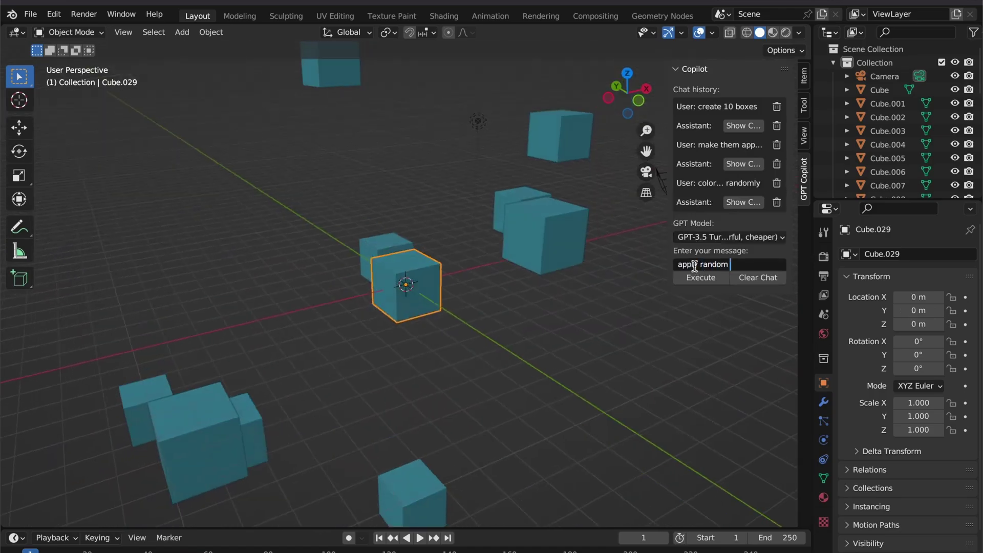